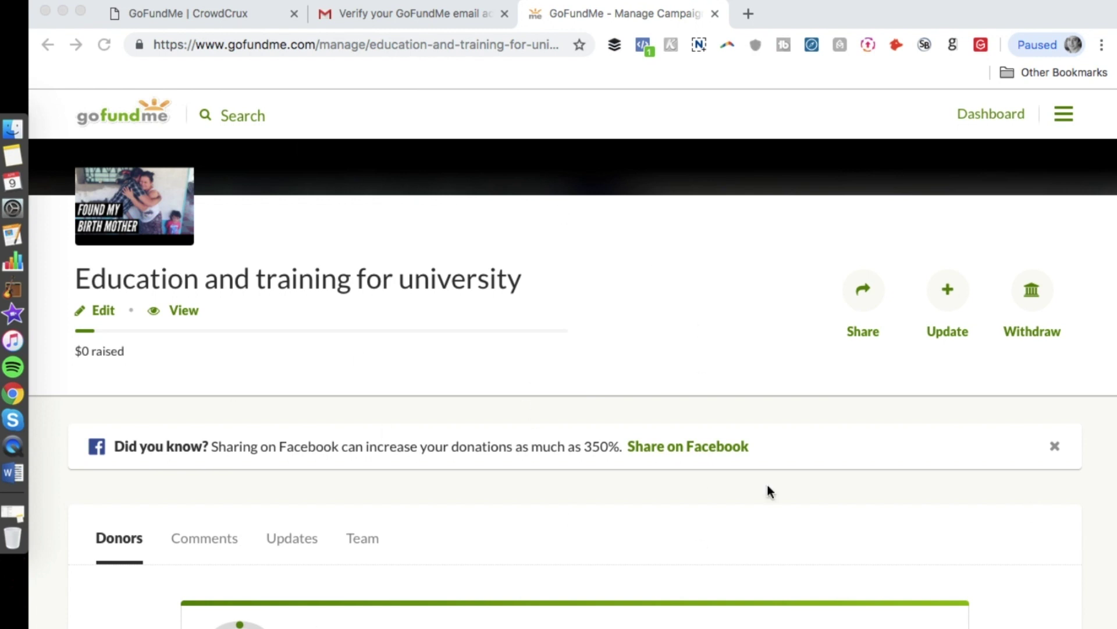
# Open the campaign's withdrawals page and review the setup deadlines, the effect on the campaign and the bank transfer timing
pyautogui.click(1044, 330)
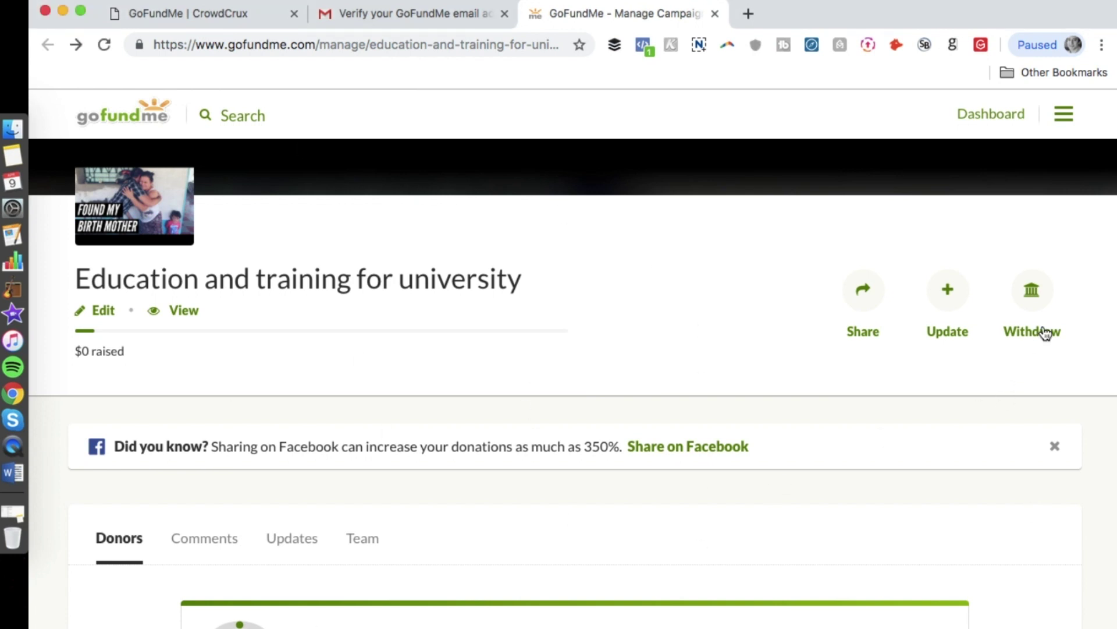
pyautogui.click(1046, 332)
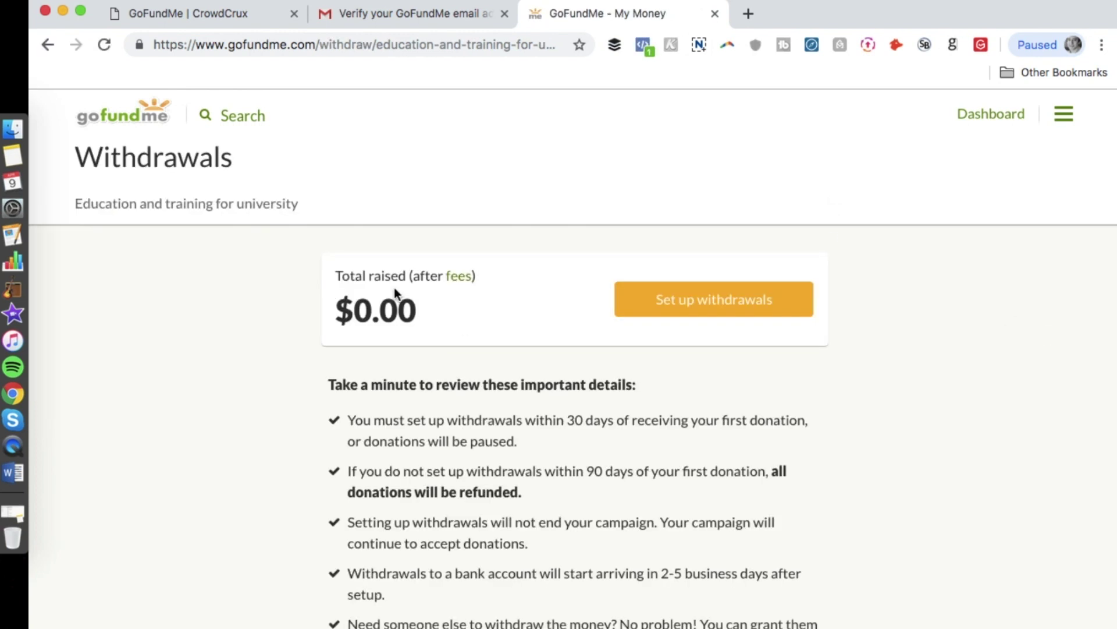
pyautogui.moveTo(555, 491); pyautogui.dragTo(350, 413)
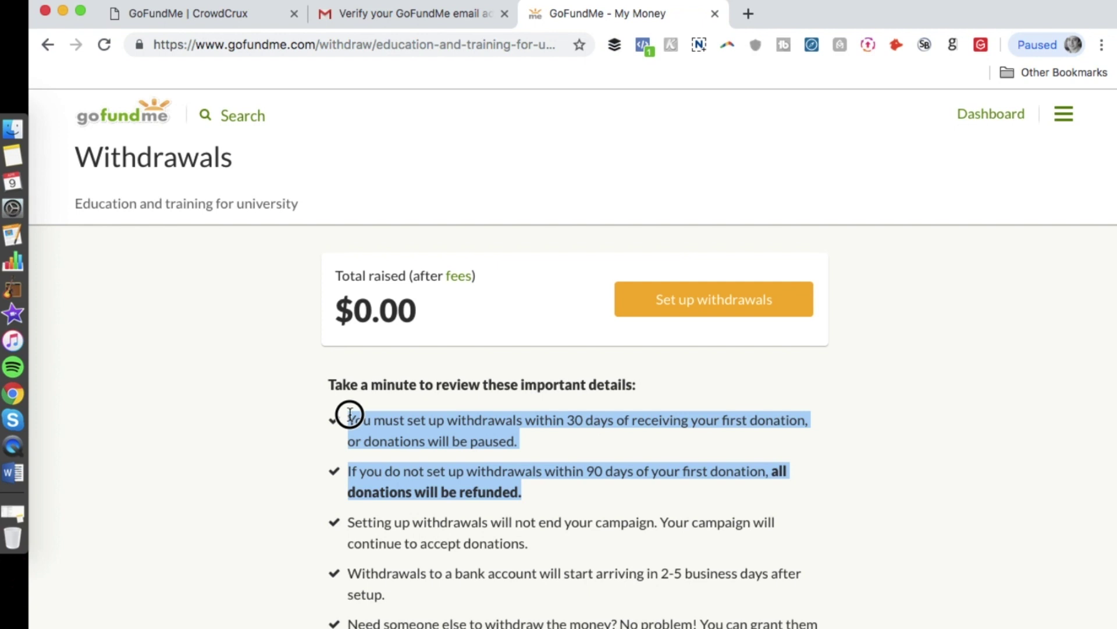
pyautogui.moveTo(350, 414); pyautogui.dragTo(349, 414)
pyautogui.click(462, 513)
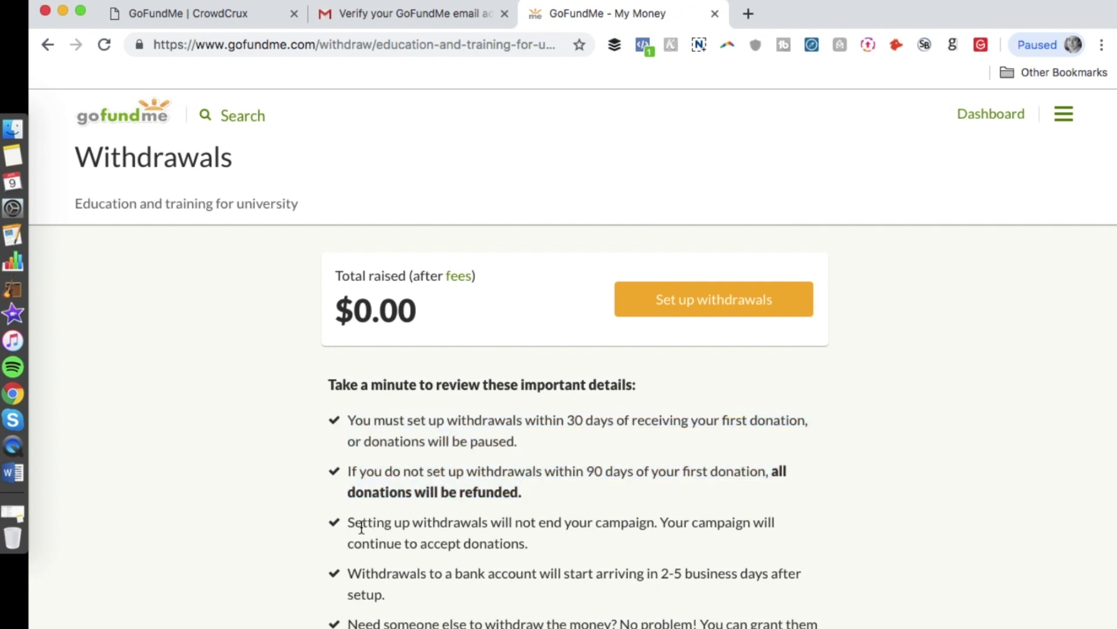
pyautogui.moveTo(348, 522); pyautogui.dragTo(495, 553)
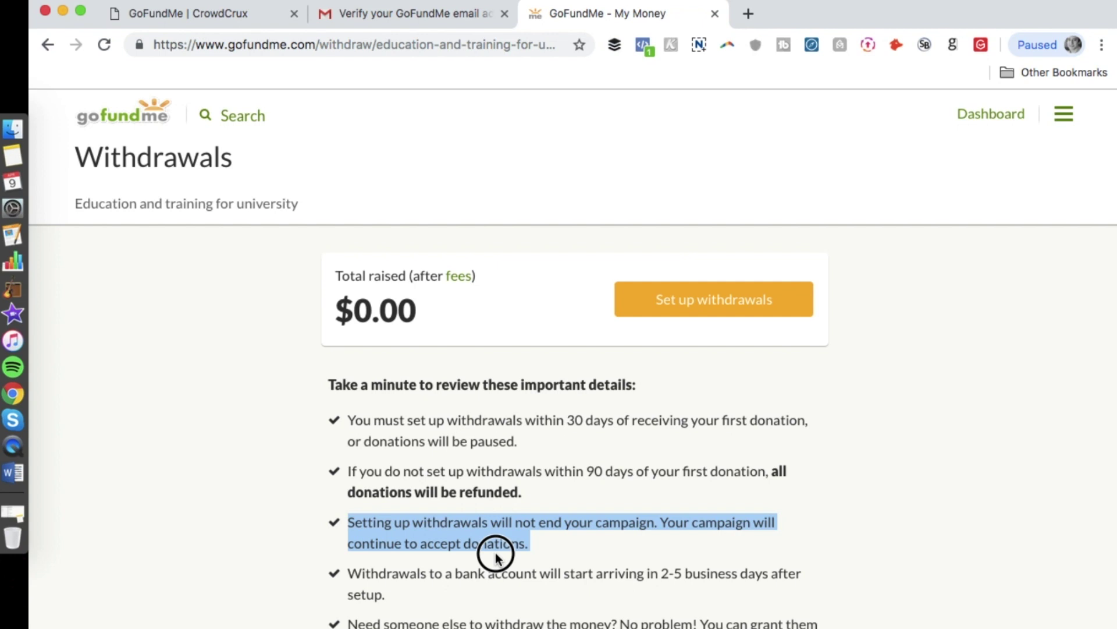
pyautogui.click(495, 553)
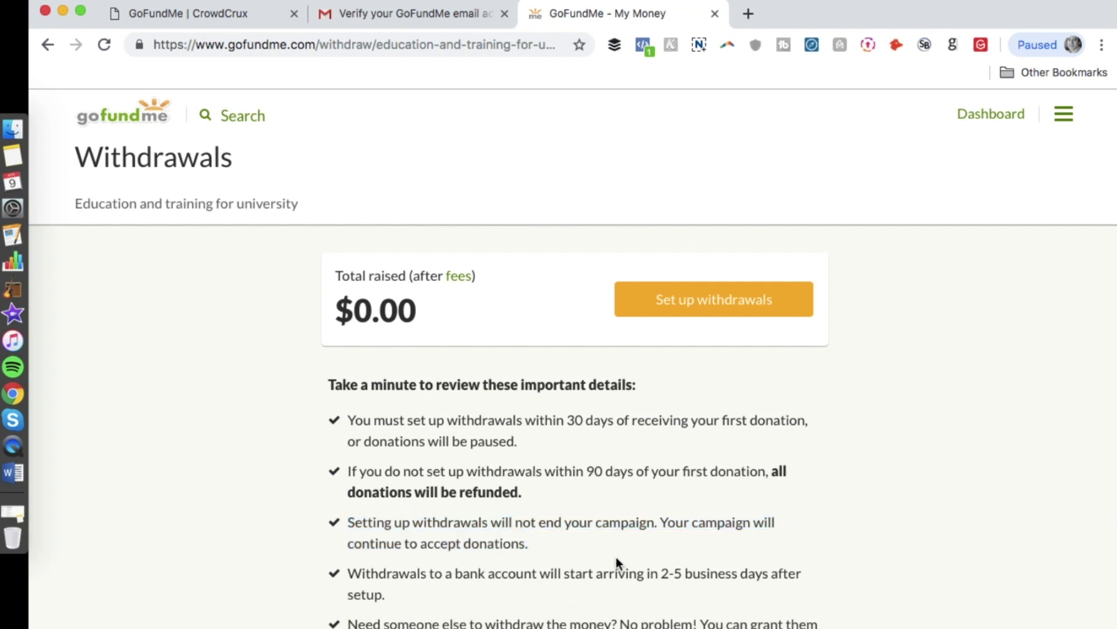
pyautogui.tripleClick(634, 608)
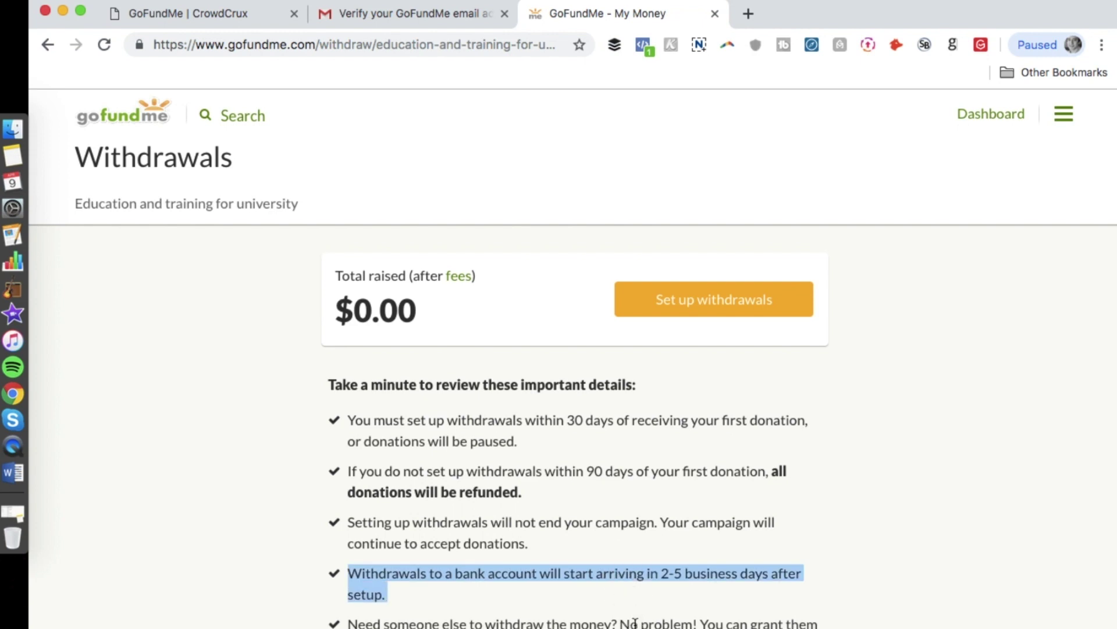
pyautogui.click(636, 611)
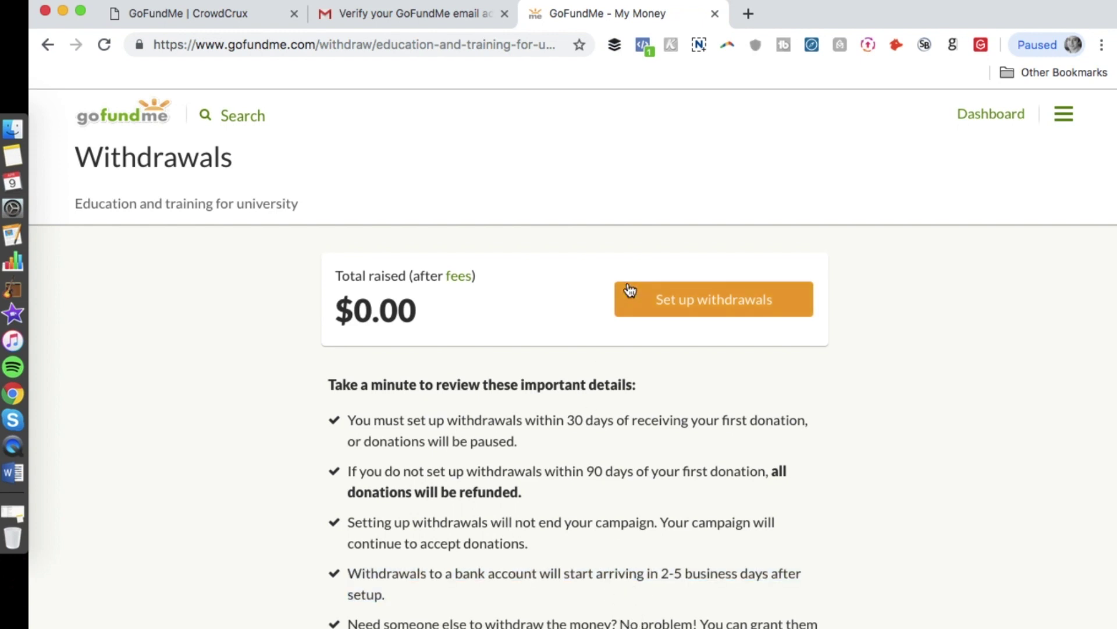
# Start the withdrawal setup with Myself withdrawing the funds to a Personal bank account, and continue to the identity verification
pyautogui.click(746, 302)
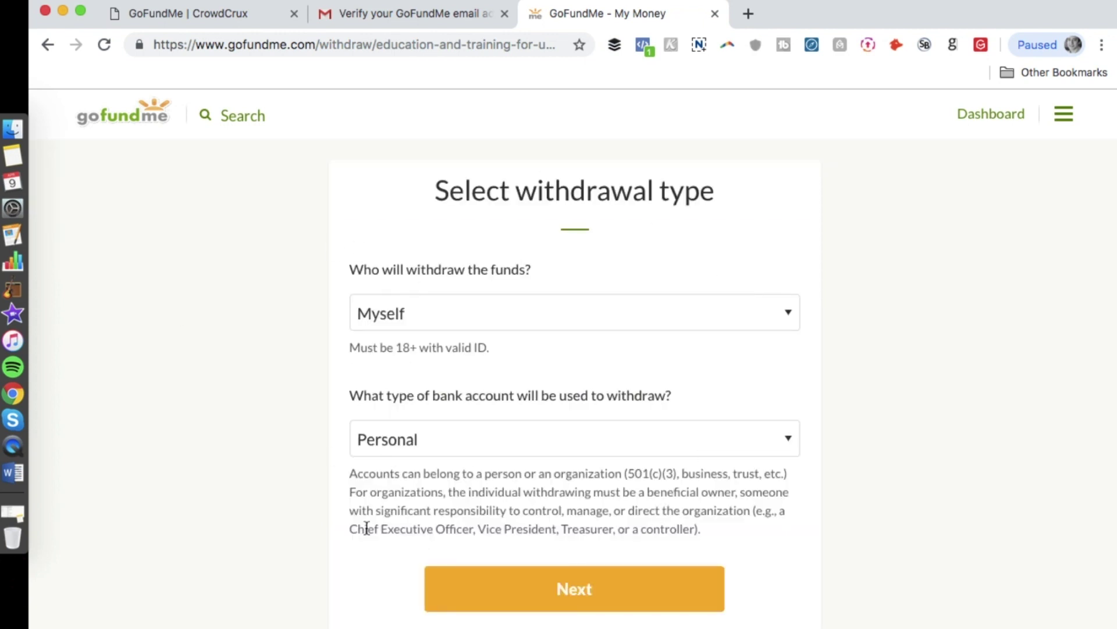
pyautogui.click(532, 315)
pyautogui.click(610, 261)
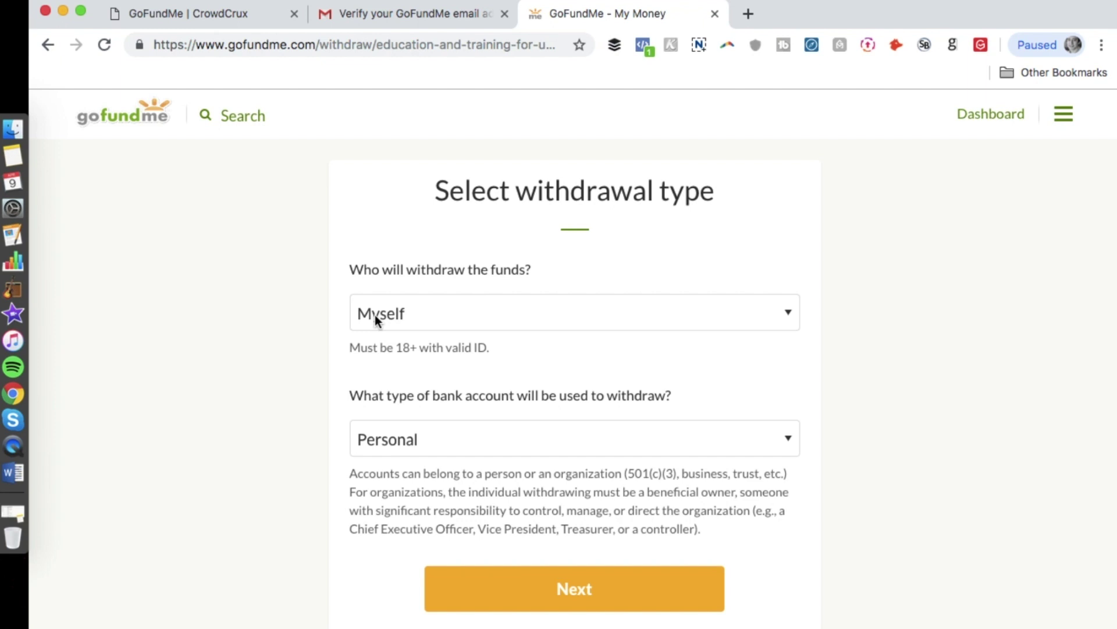
pyautogui.scroll(-2, 375, 315)
pyautogui.click(432, 365)
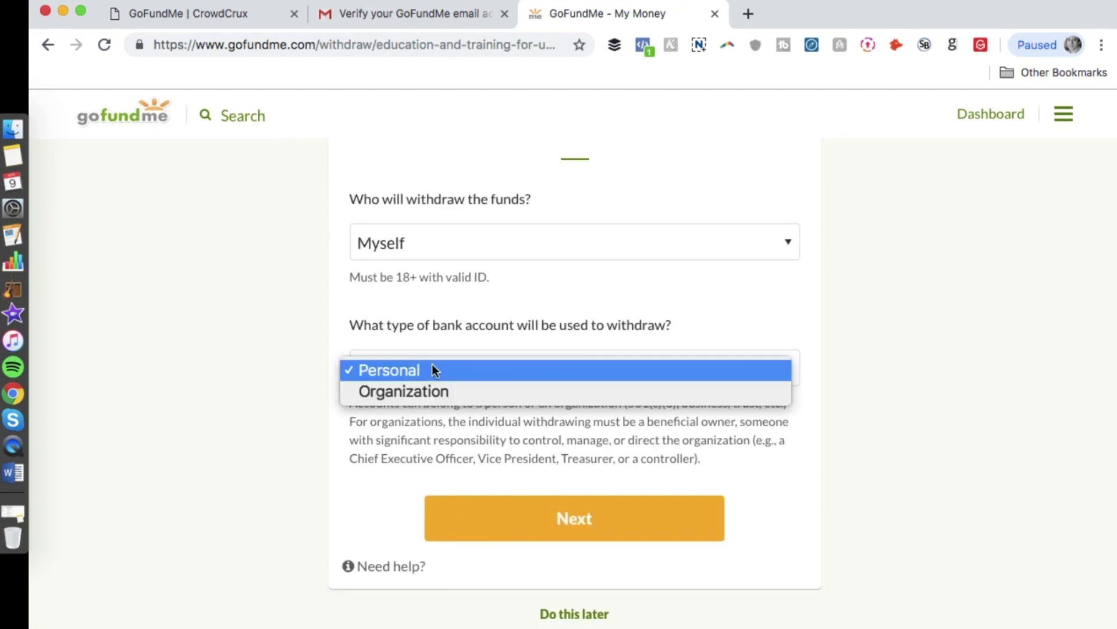
pyautogui.click(289, 315)
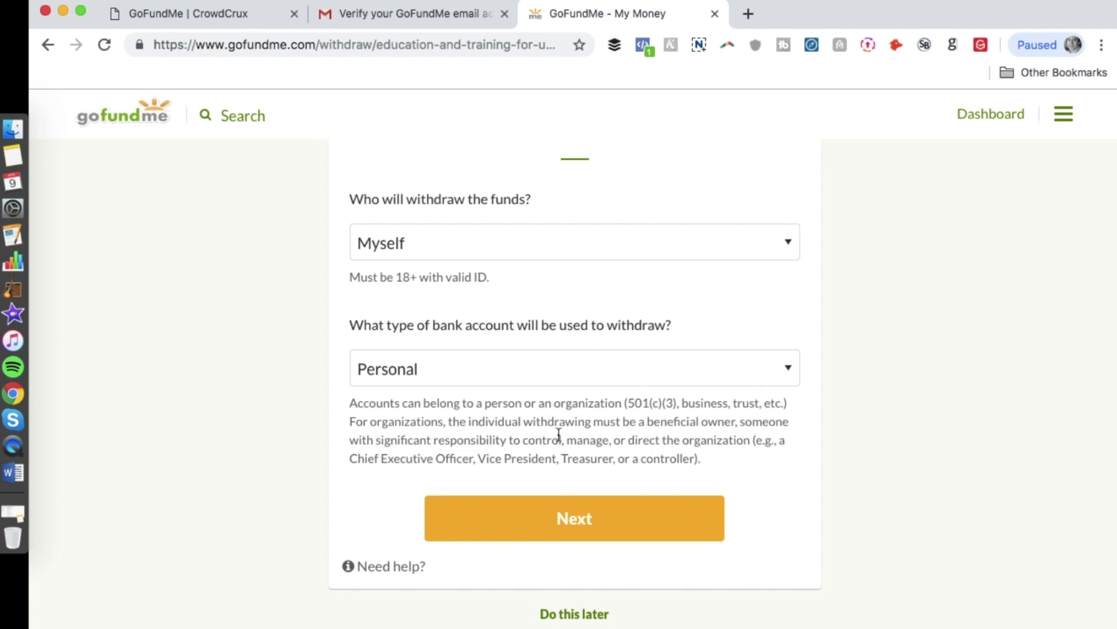
pyautogui.click(602, 518)
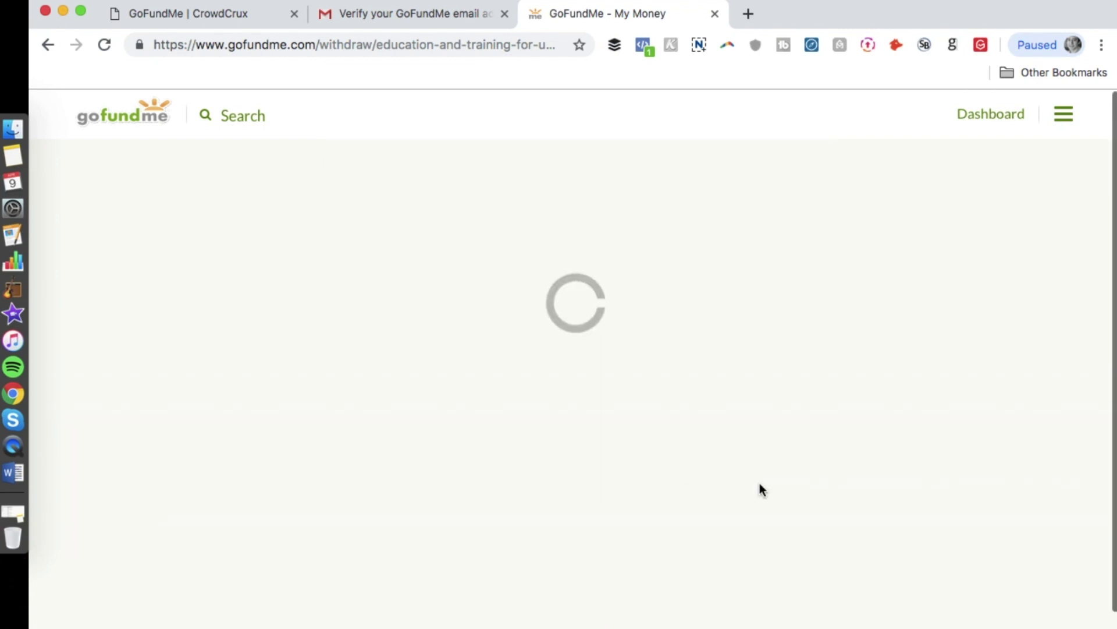
# Examine which personal details the identity verification form requires, from name and address to date of birth and Social Security digits
pyautogui.scroll(2, 814, 411)
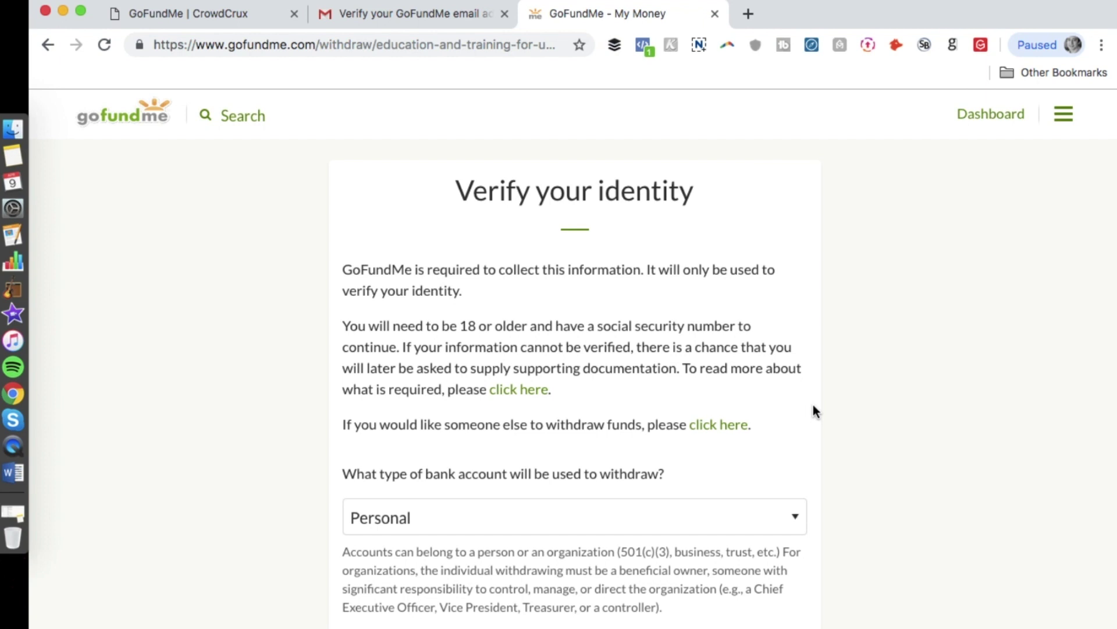
pyautogui.scroll(-7, 814, 411)
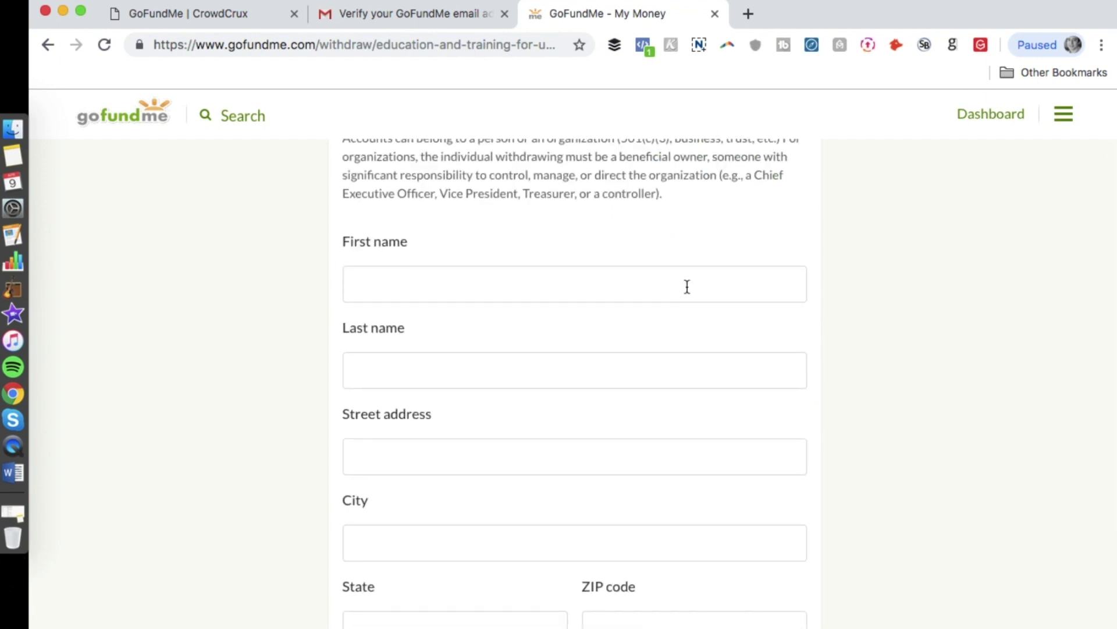
pyautogui.scroll(-9, 660, 258)
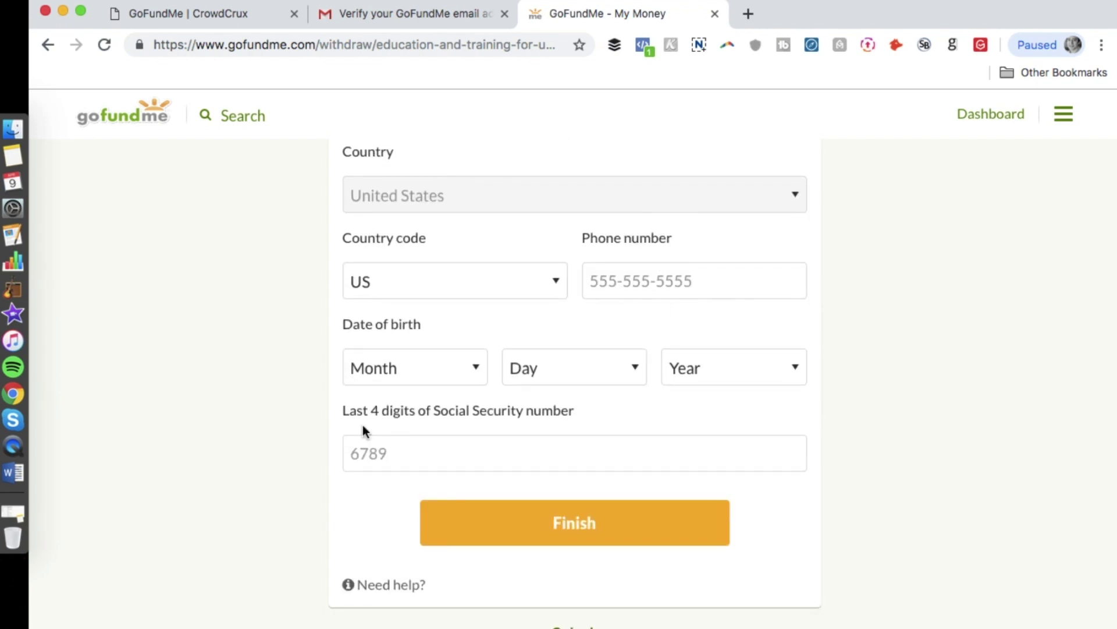
pyautogui.scroll(2, 414, 434)
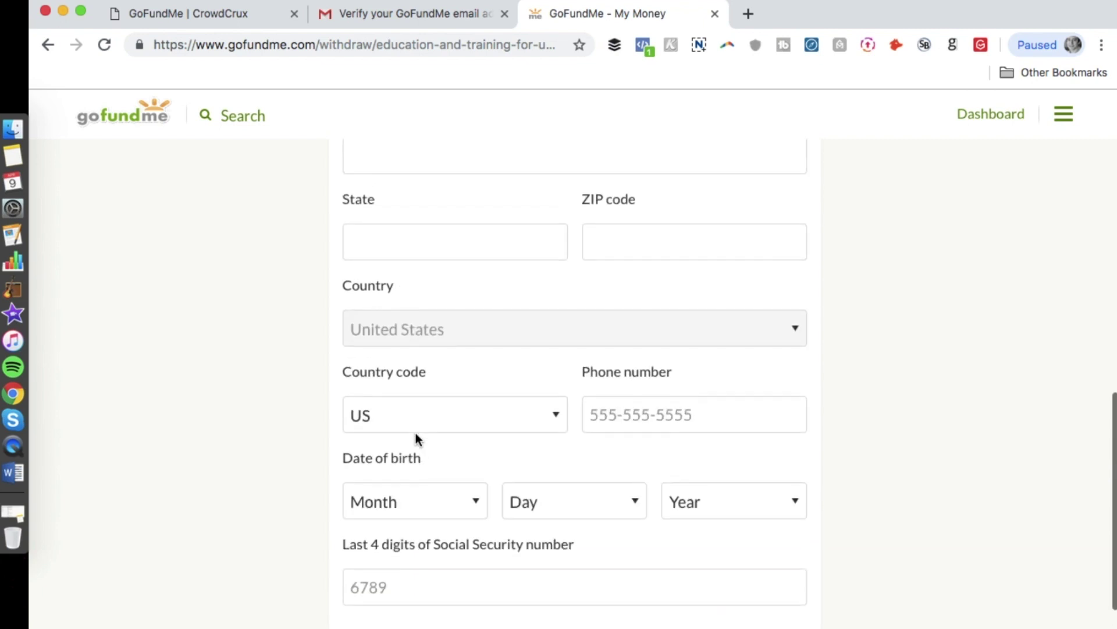
pyautogui.scroll(4, 409, 498)
pyautogui.scroll(-4, 409, 493)
pyautogui.scroll(3, 409, 495)
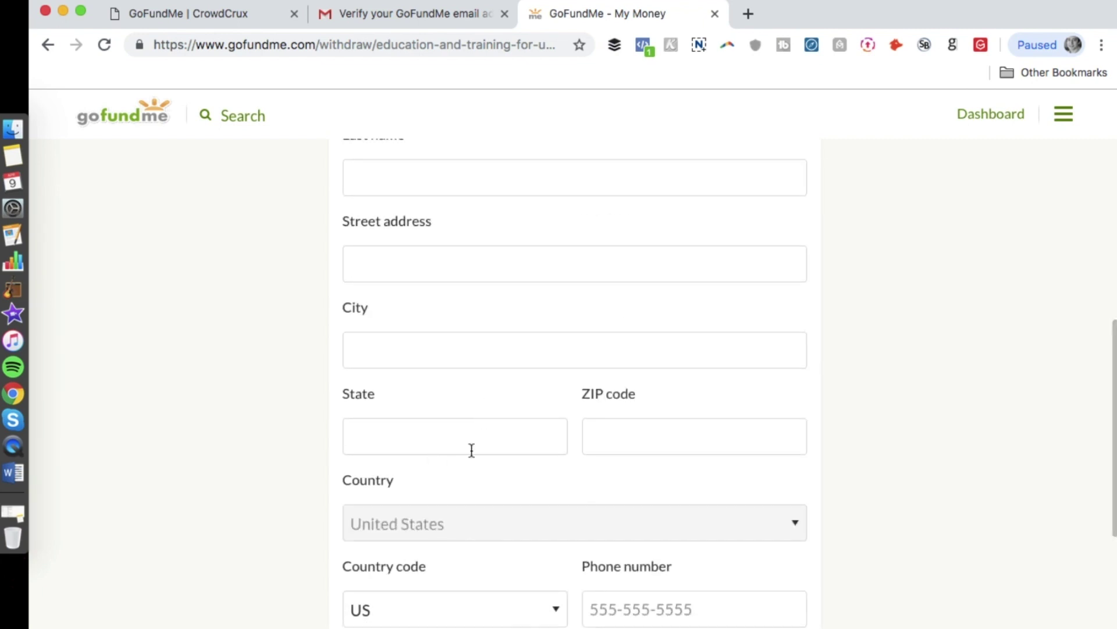
pyautogui.scroll(3, 471, 449)
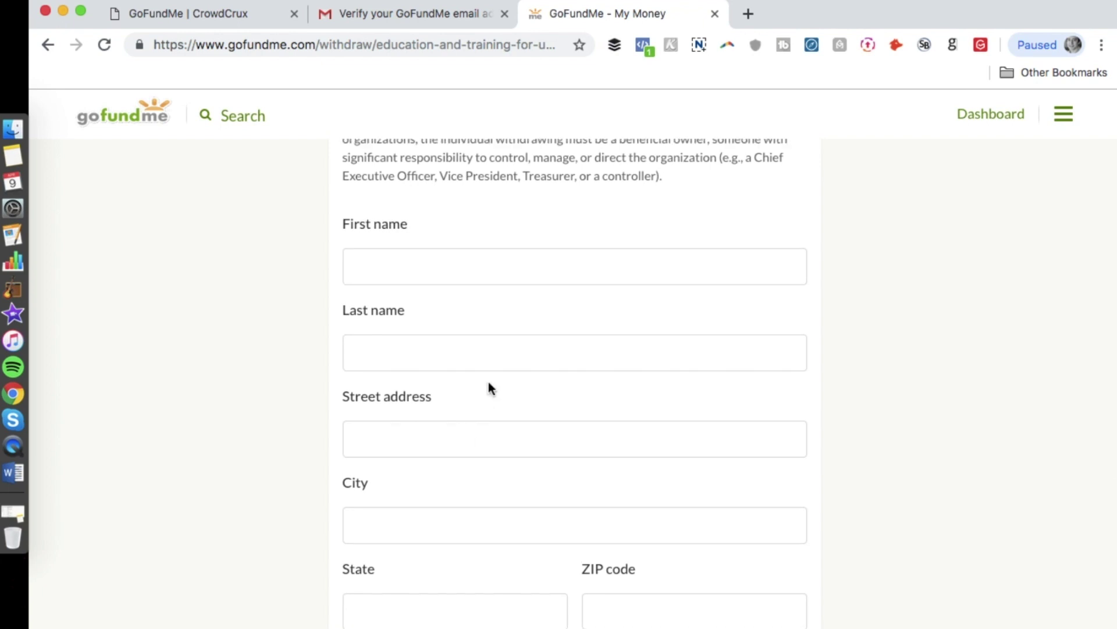
pyautogui.scroll(-1, 488, 382)
pyautogui.scroll(-1, 488, 382)
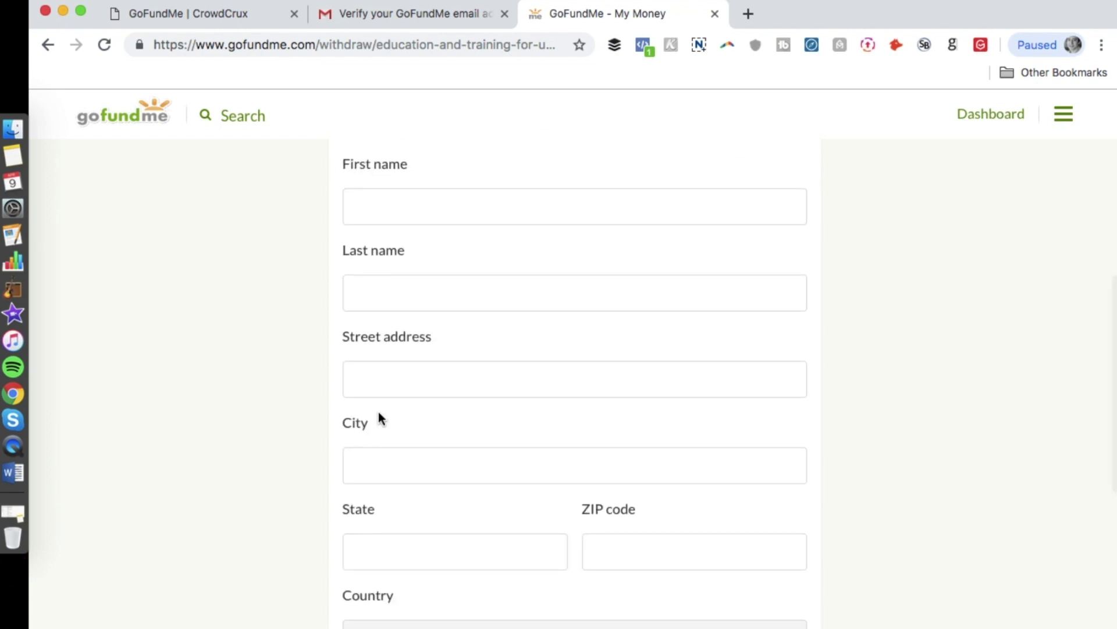
pyautogui.scroll(-8, 378, 411)
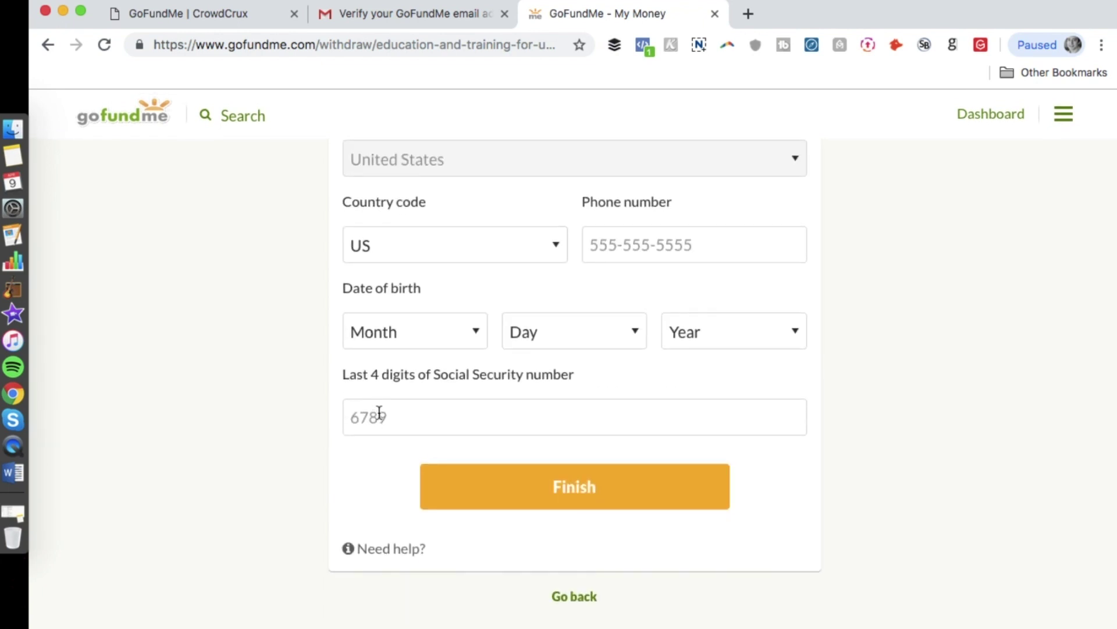
pyautogui.scroll(10, 379, 412)
pyautogui.scroll(5, 323, 358)
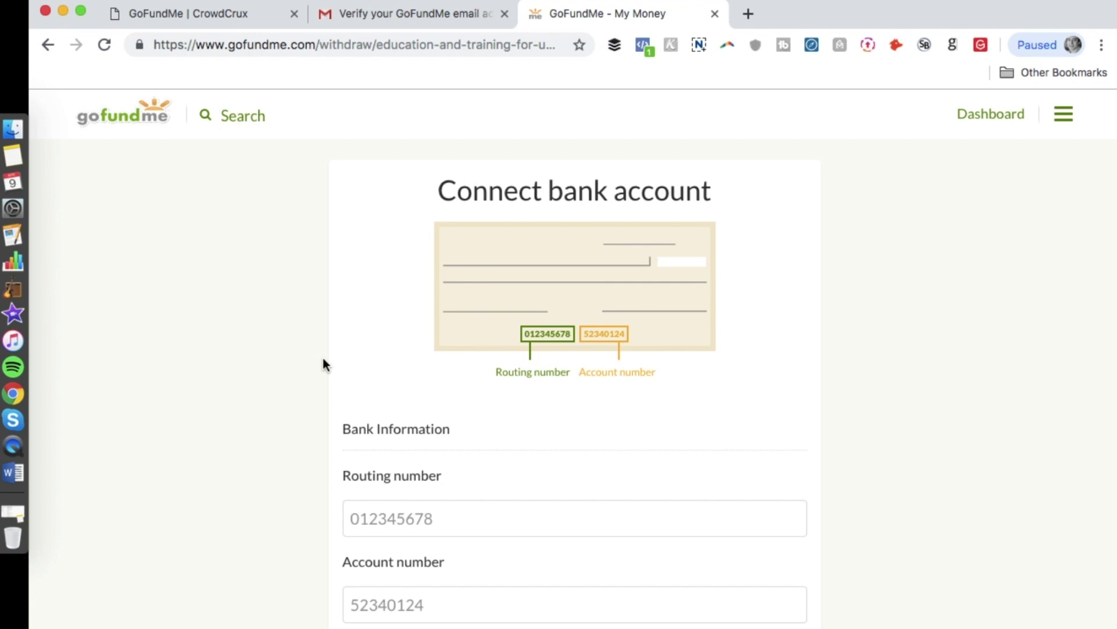
# Examine the bank connection form's routing number, account number, bank name and account type fields without entering any details
pyautogui.scroll(-10, 323, 358)
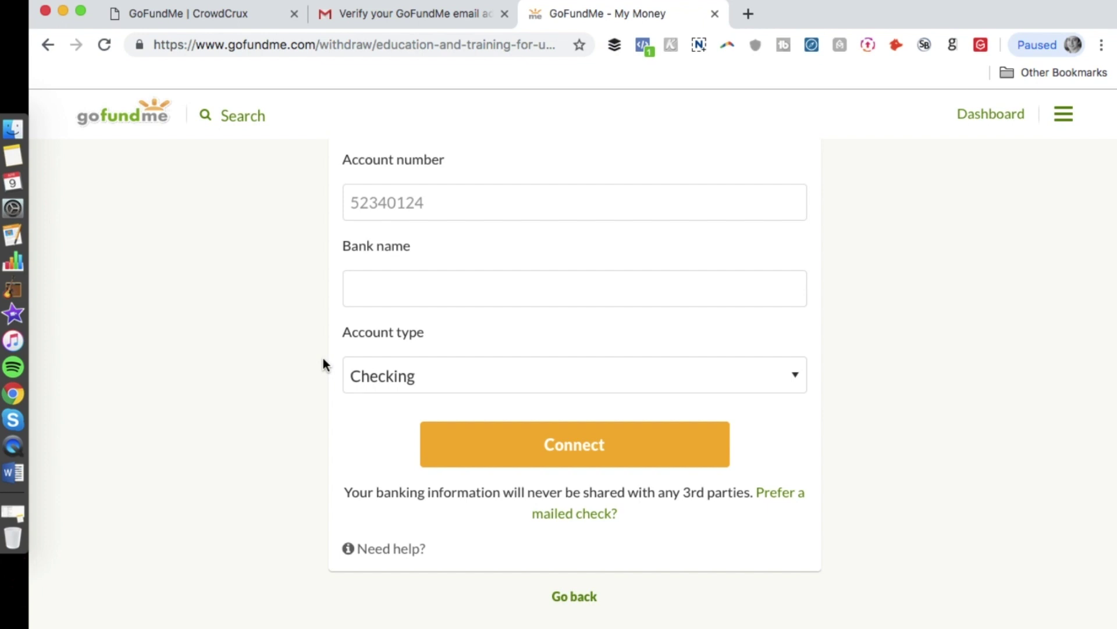
pyautogui.scroll(10, 323, 358)
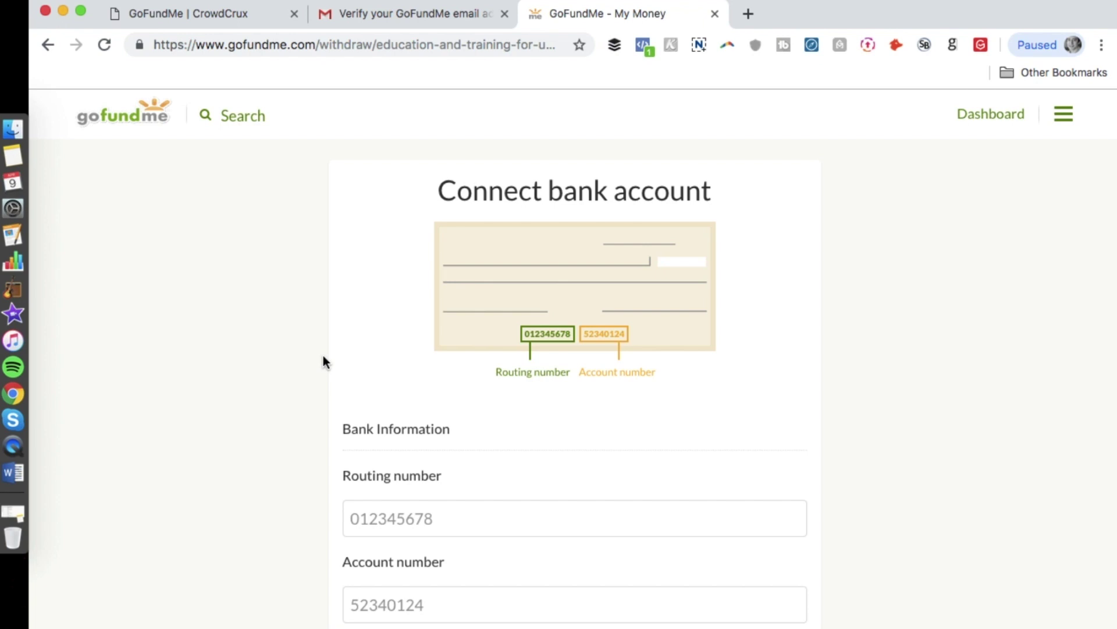
pyautogui.scroll(-4, 323, 361)
pyautogui.click(407, 293)
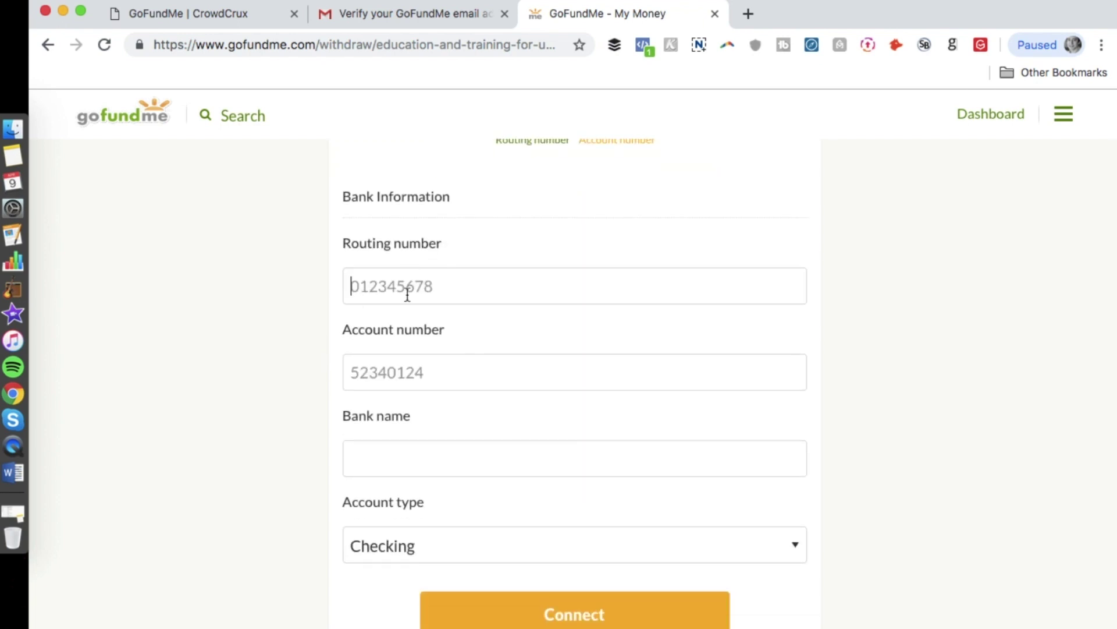
pyautogui.click(475, 376)
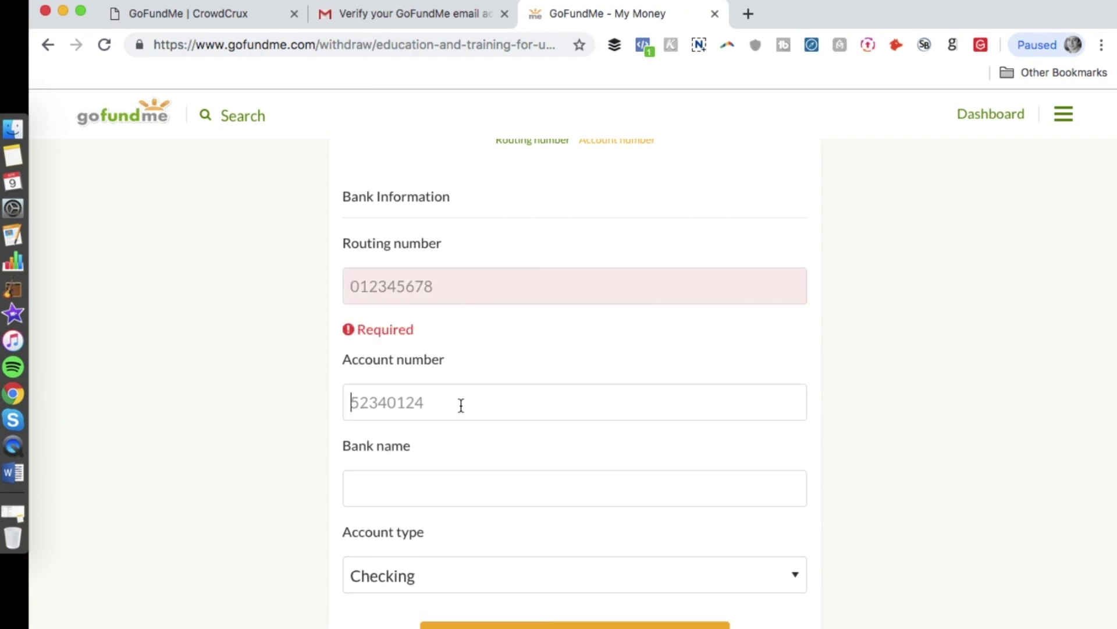
pyautogui.scroll(-2, 461, 406)
pyautogui.click(463, 419)
pyautogui.scroll(-3, 469, 407)
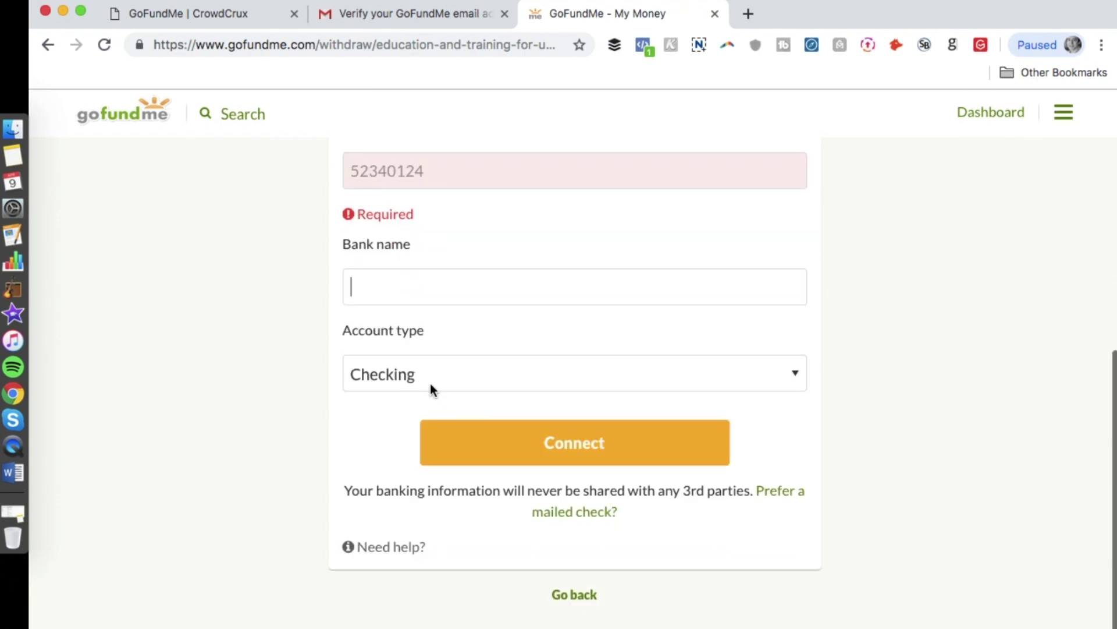
pyautogui.click(430, 384)
pyautogui.click(315, 356)
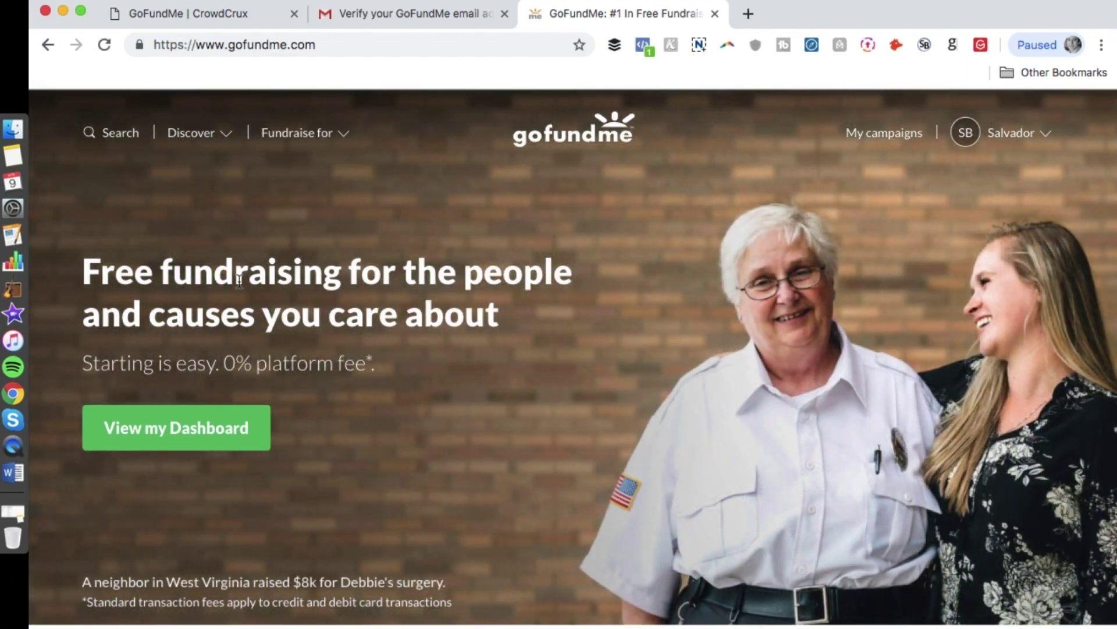
# Open the Amazon page for the book Crowdfunding Personal Expenses through its crowdcrux.com address
pyautogui.scroll(-20, 238, 281)
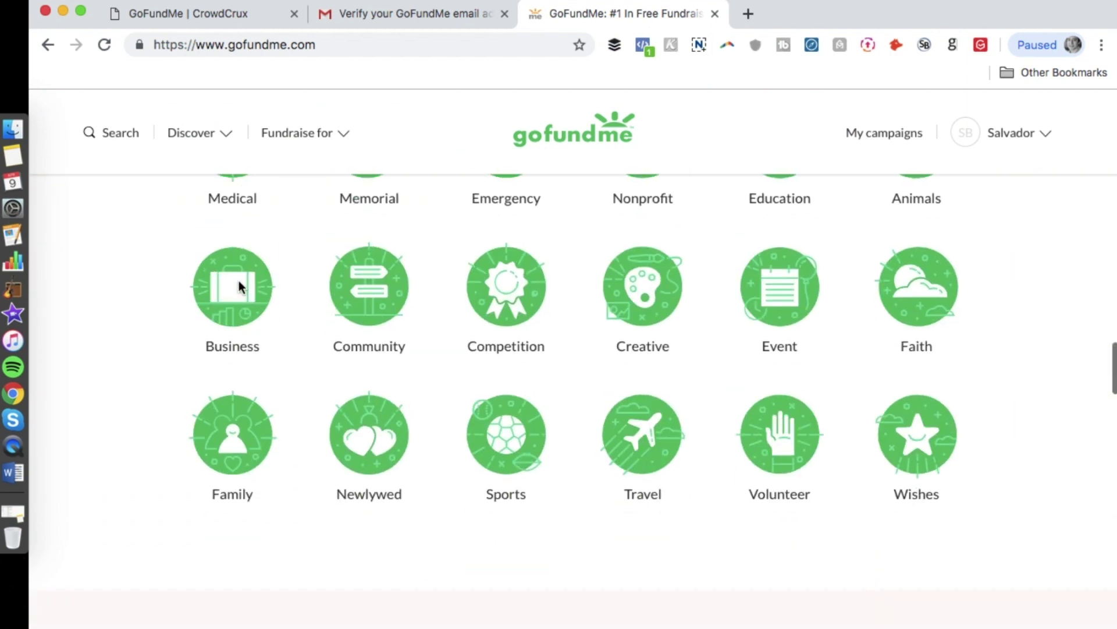
pyautogui.scroll(2, 239, 285)
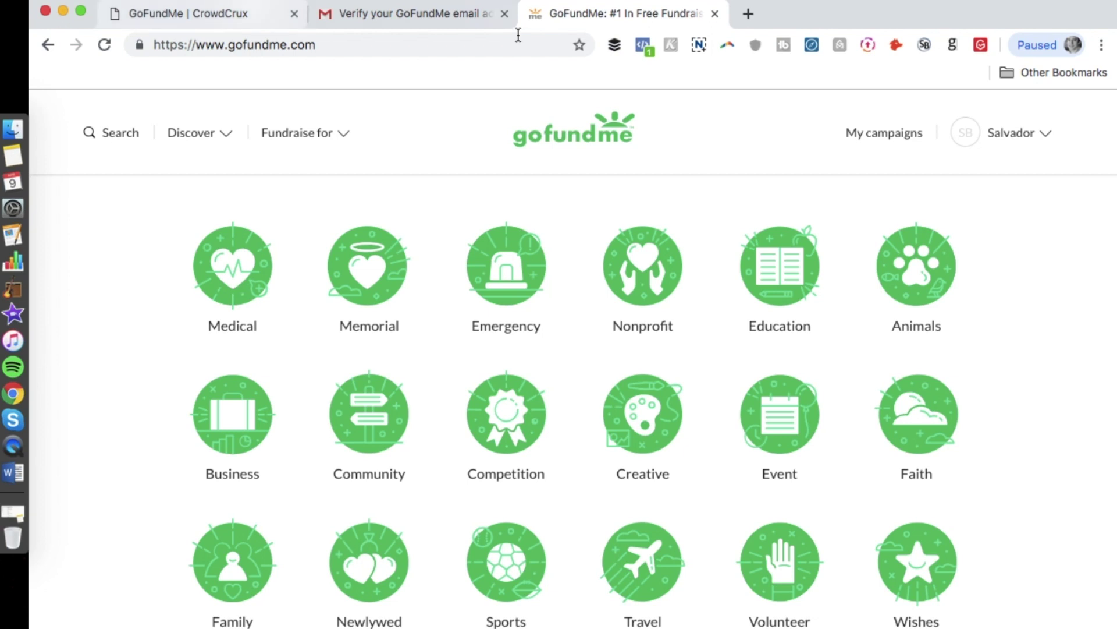
pyautogui.click(531, 50)
pyautogui.write('crowdcrux.com/wp-admin')
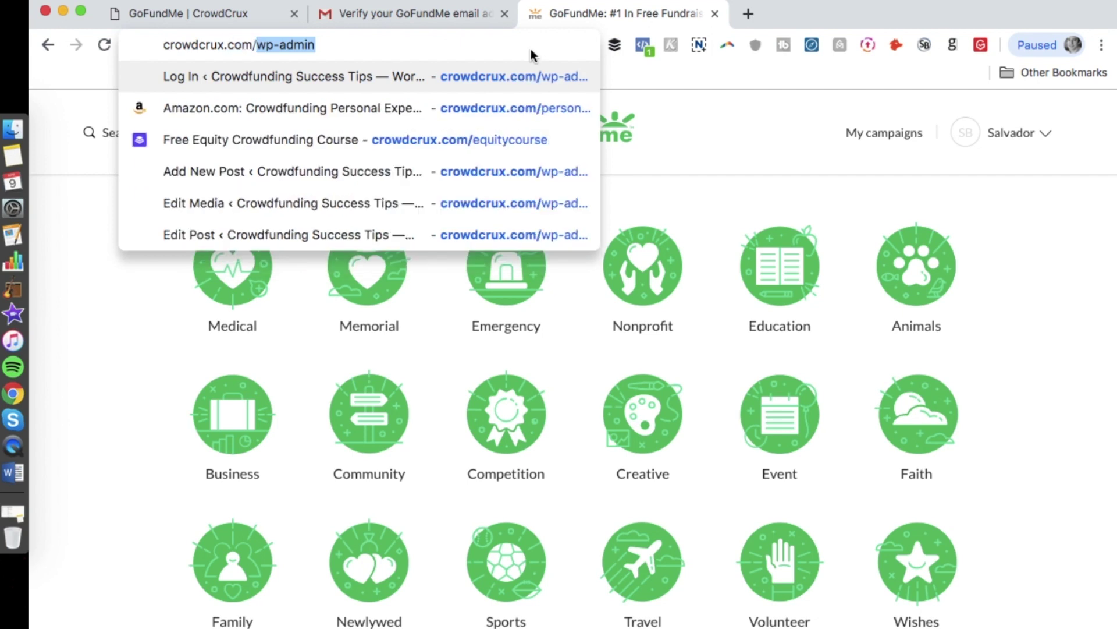
pyautogui.press('Down')
pyautogui.press('Return')
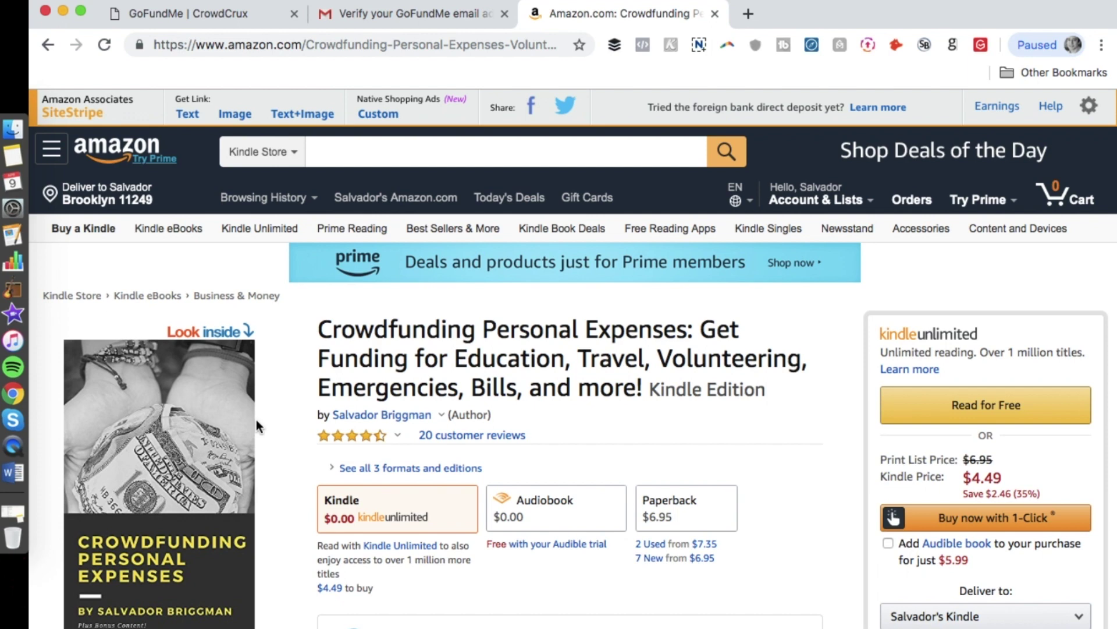
# Expand the full description of the Crowdfunding Personal Expenses book and read through it
pyautogui.scroll(-3, 257, 420)
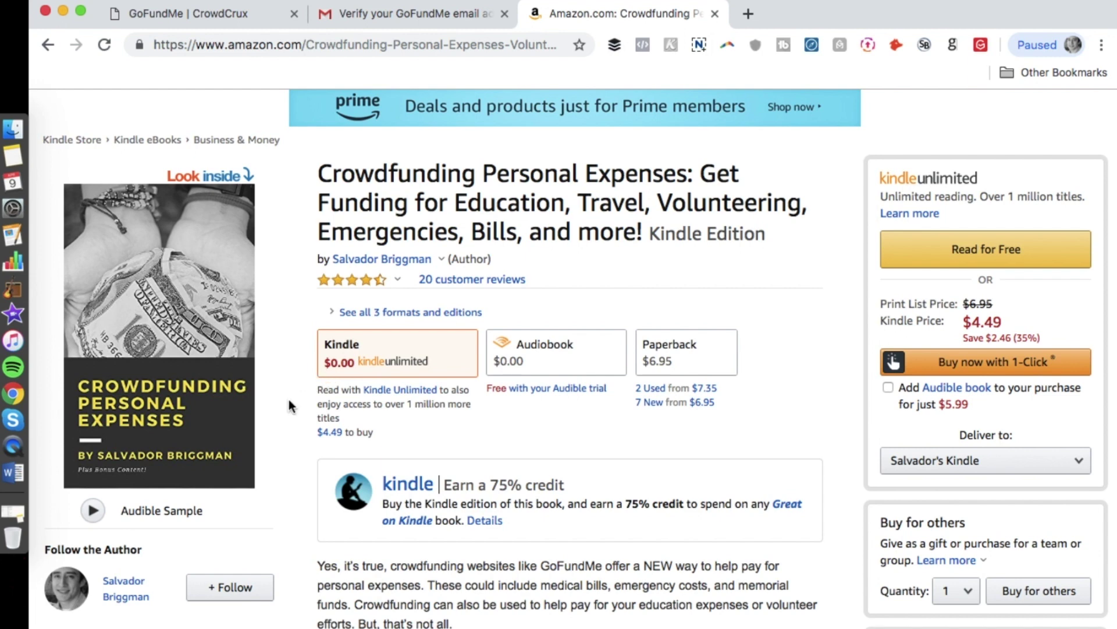
pyautogui.scroll(-6, 289, 399)
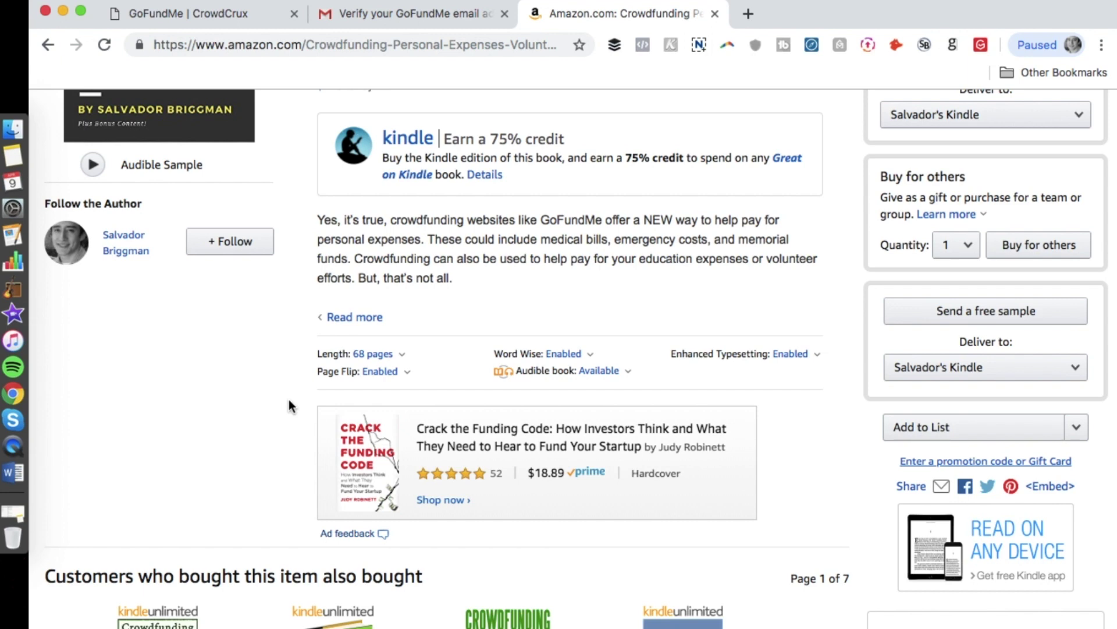
pyautogui.click(354, 322)
pyautogui.scroll(-3, 292, 369)
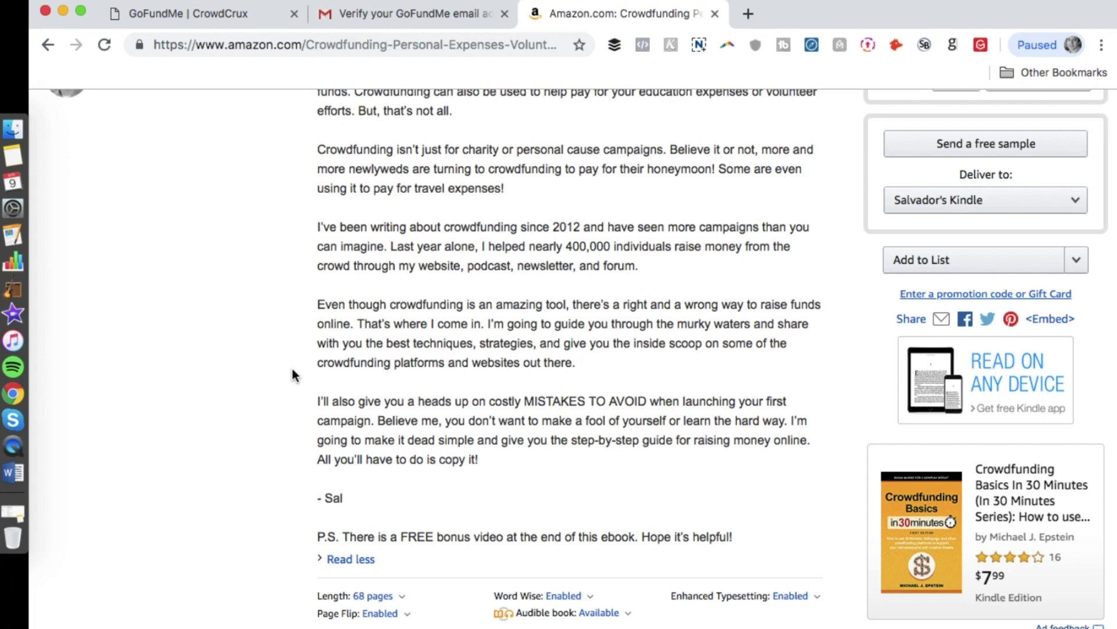
# Switch to the CrowdCrux course page for Crowdfunding Cash Machine and read through its sales pitch on getting GoFundMe donations
pyautogui.click(229, 17)
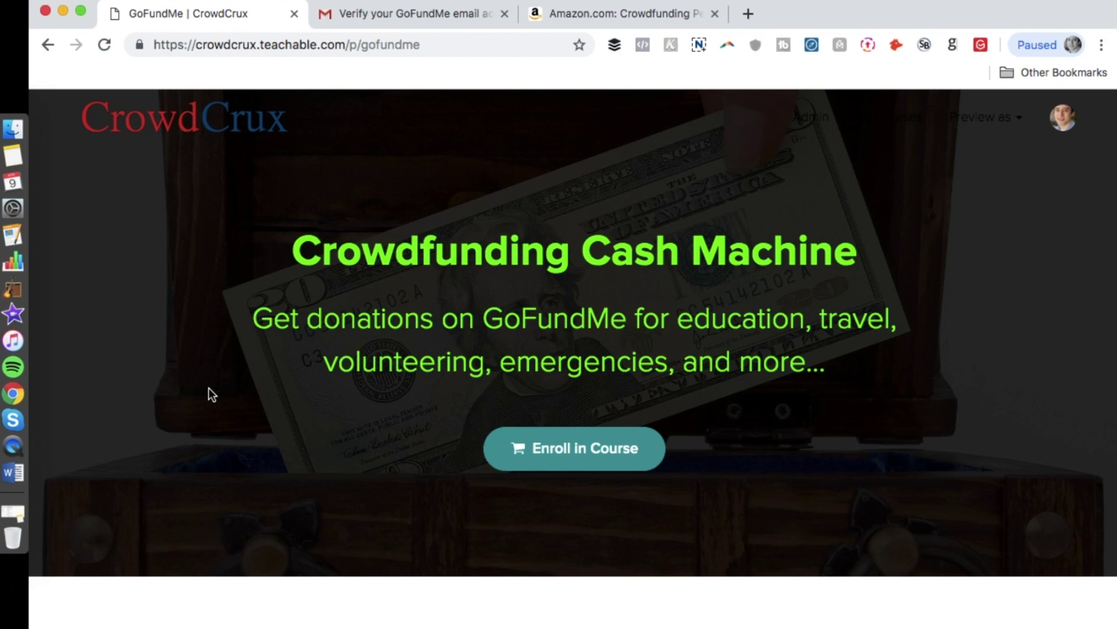
pyautogui.scroll(-2, 209, 394)
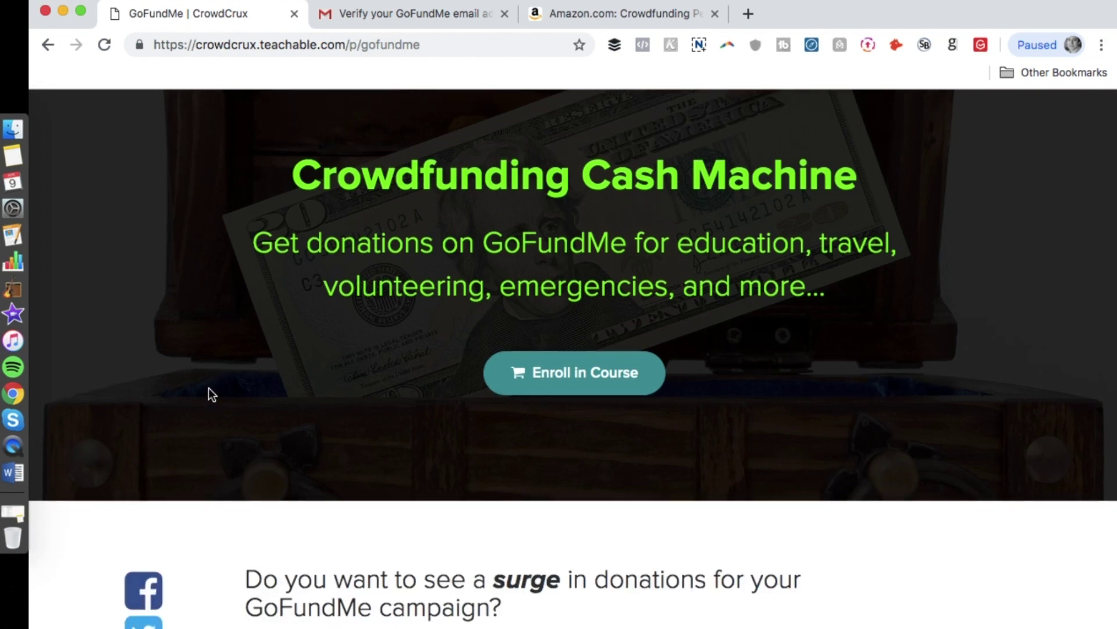
pyautogui.scroll(-10, 209, 388)
pyautogui.scroll(-15, 209, 394)
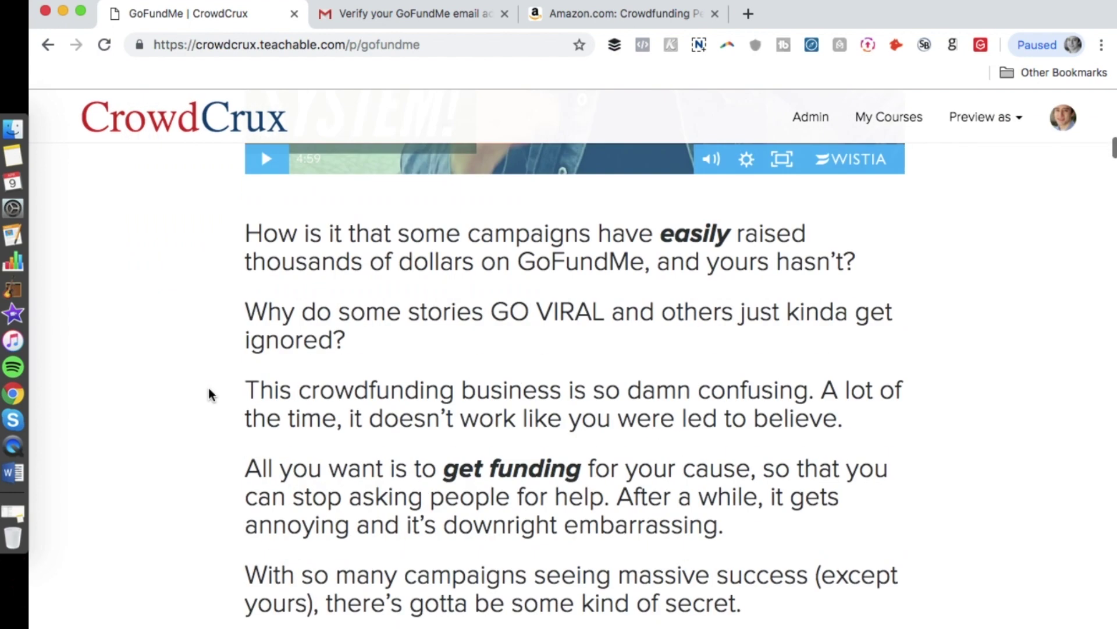
pyautogui.scroll(-5, 208, 390)
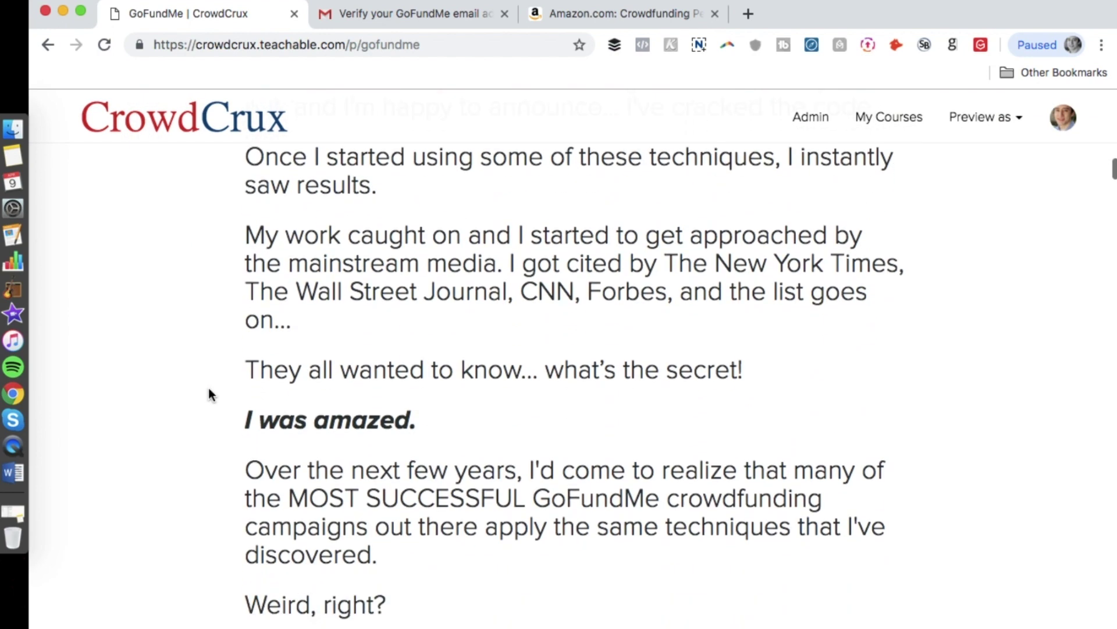
pyautogui.scroll(-18, 154, 343)
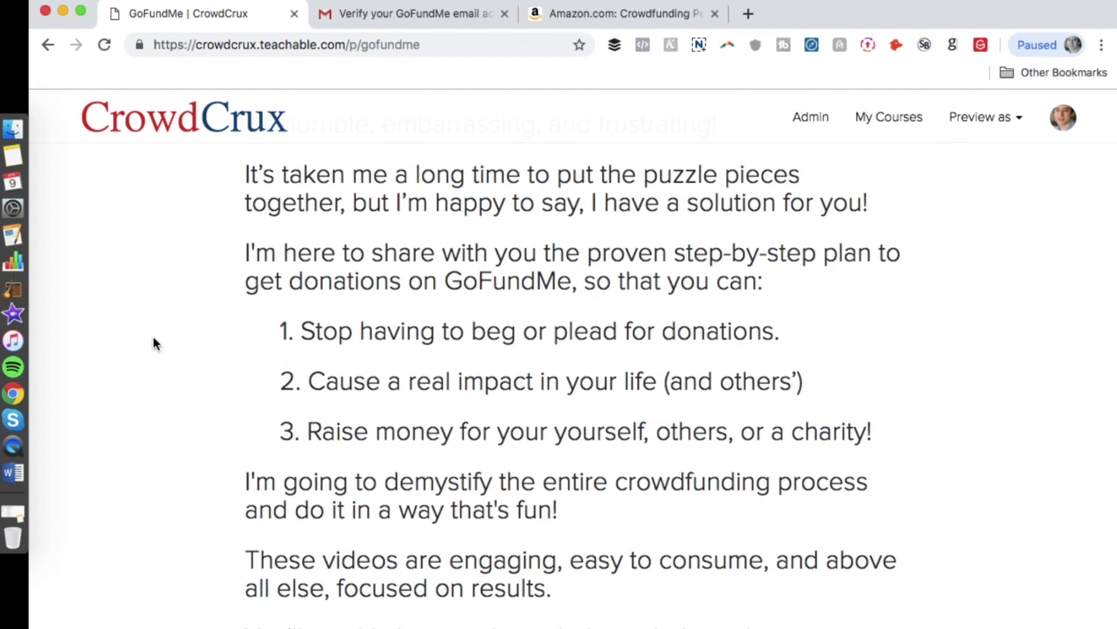
pyautogui.scroll(-8, 153, 338)
pyautogui.scroll(-8, 154, 339)
pyautogui.scroll(-20, 154, 339)
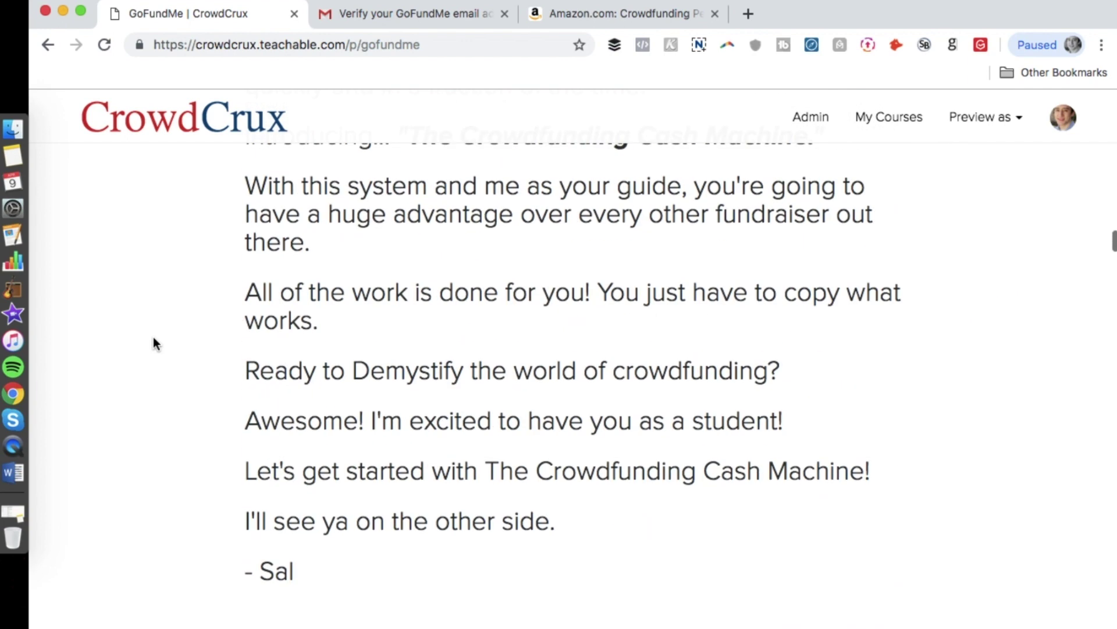
pyautogui.scroll(-12, 154, 338)
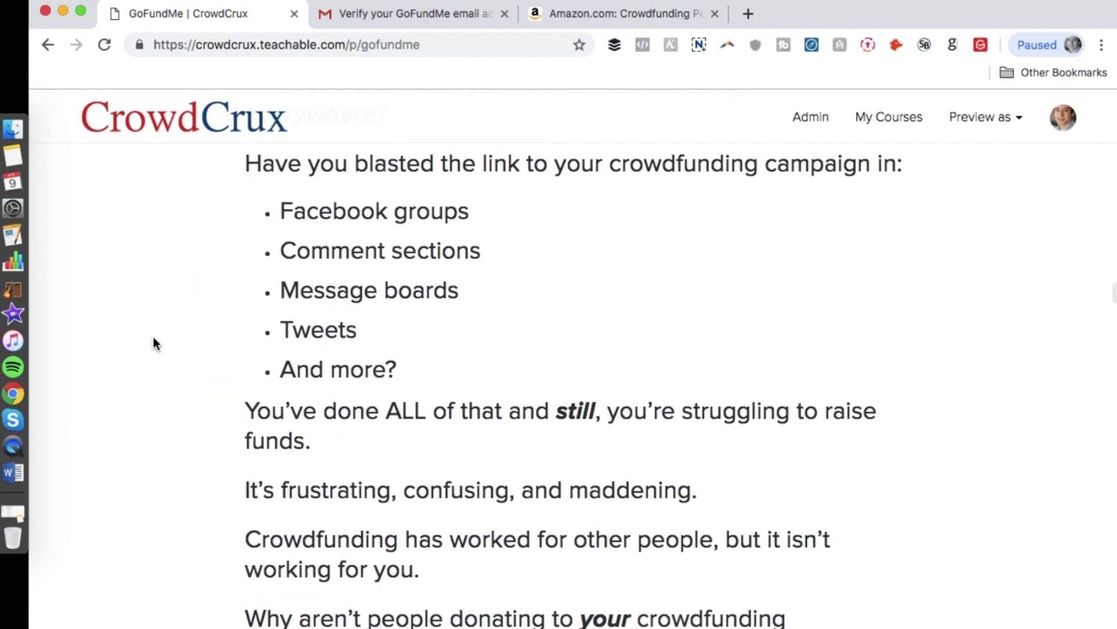
pyautogui.scroll(-20, 154, 339)
pyautogui.scroll(-20, 153, 339)
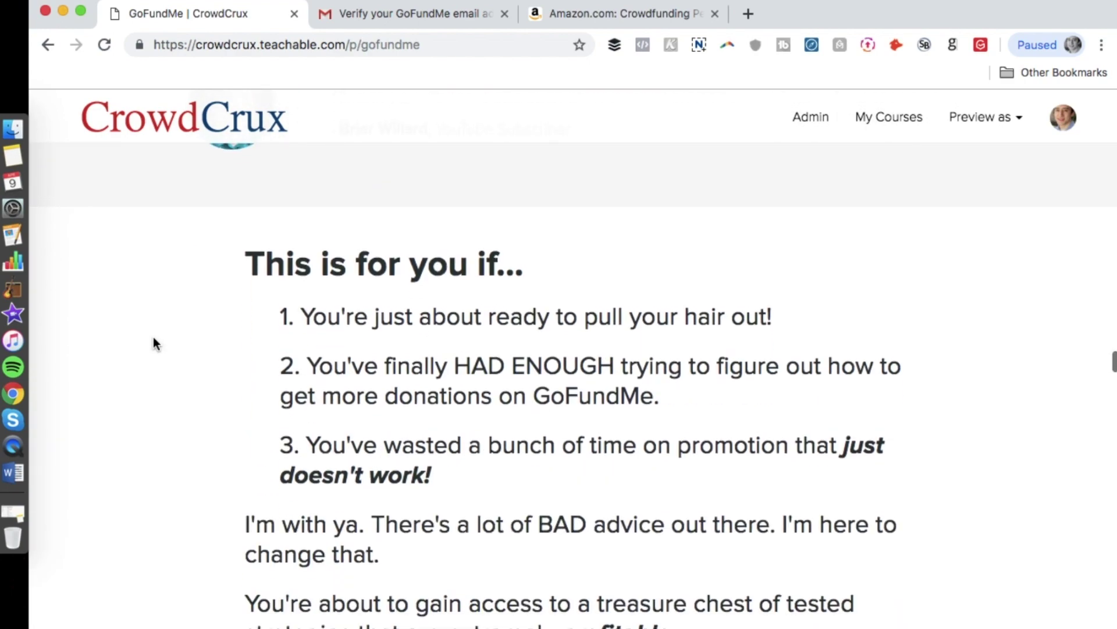
# Examine the Class Curriculum of the Crowdfunding Cash Machine course, from the Introduction through the bonus lessons
pyautogui.scroll(10, 153, 338)
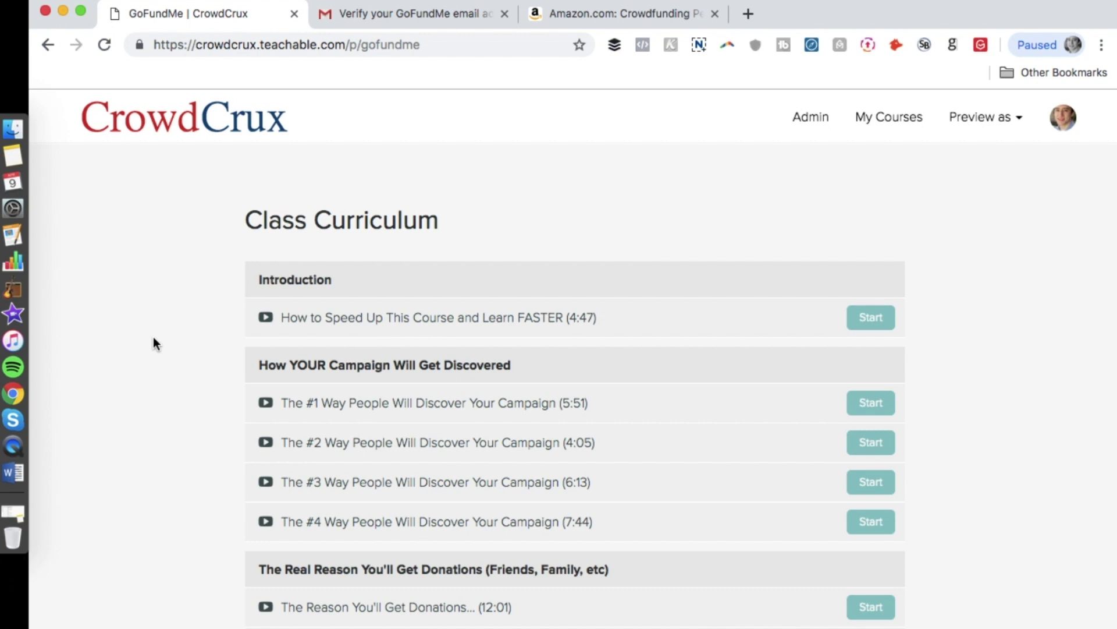
pyautogui.scroll(-5, 153, 339)
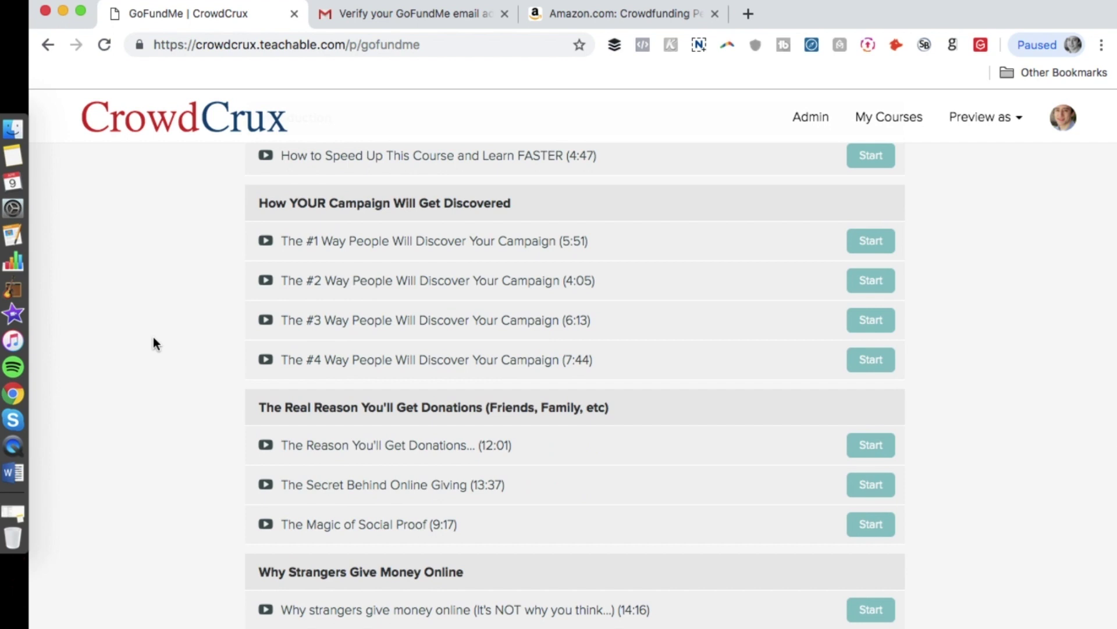
pyautogui.scroll(-2, 153, 338)
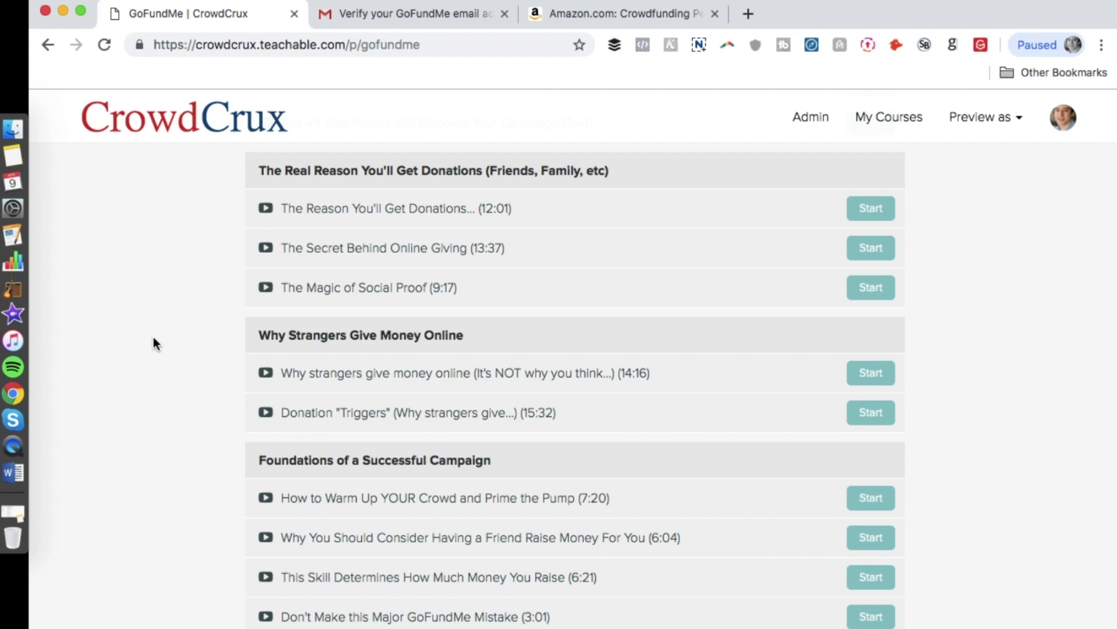
pyautogui.scroll(-3, 153, 340)
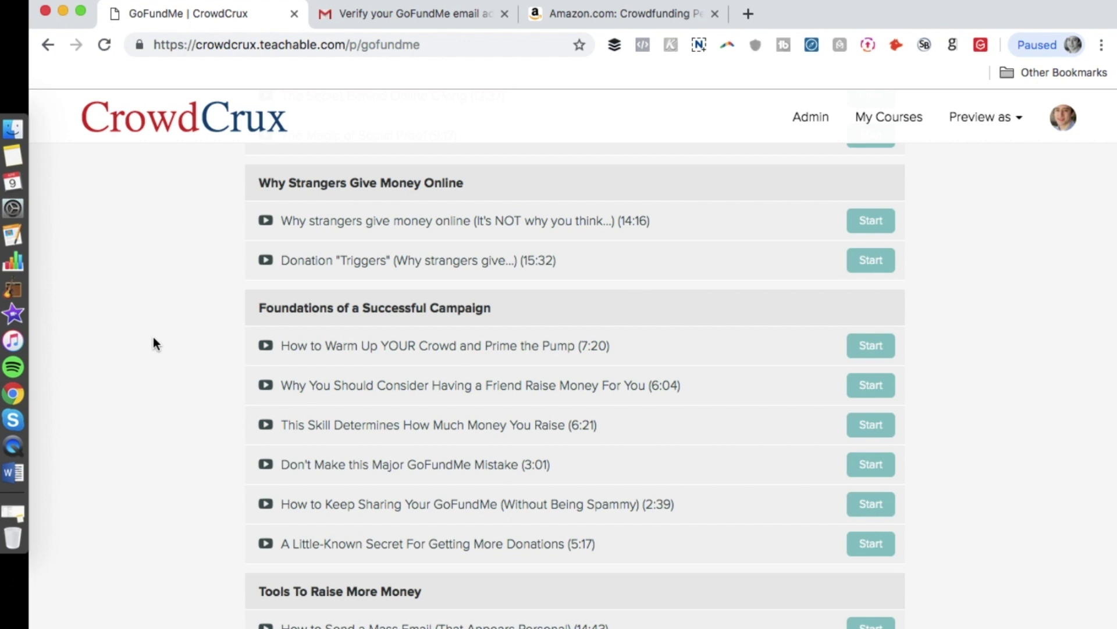
pyautogui.scroll(-3, 153, 336)
pyautogui.scroll(-2, 153, 332)
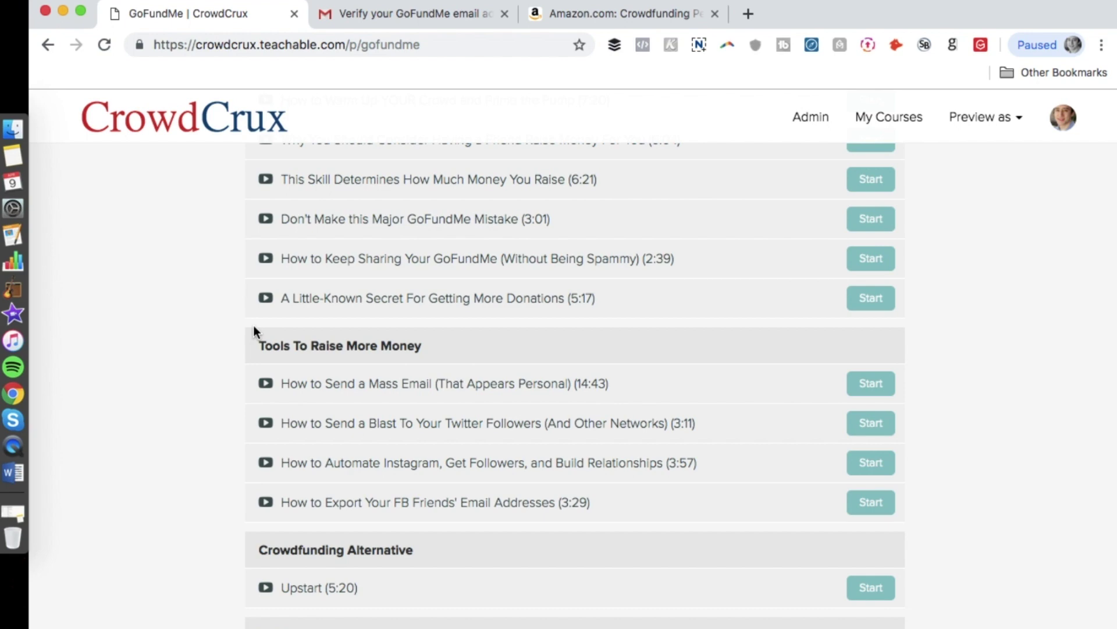
pyautogui.scroll(-4, 253, 326)
pyautogui.scroll(-6, 256, 331)
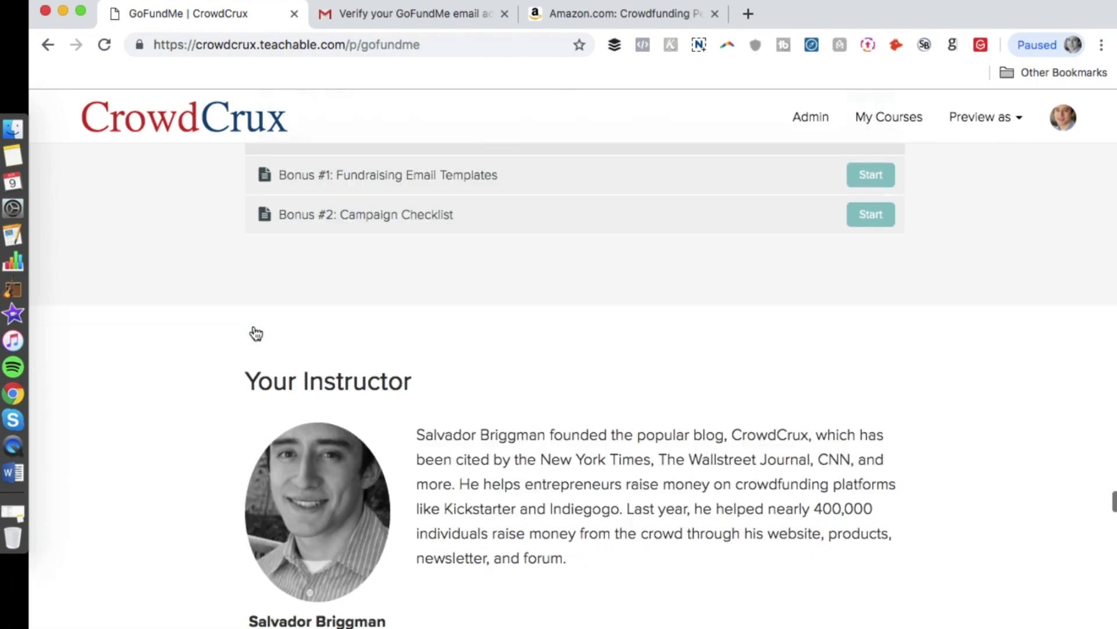
# Read the descriptions of the two course bonuses, the Pro Fundraising Email Template and the Complete Fundraising Checklist
pyautogui.scroll(-20, 256, 333)
pyautogui.scroll(5, 253, 326)
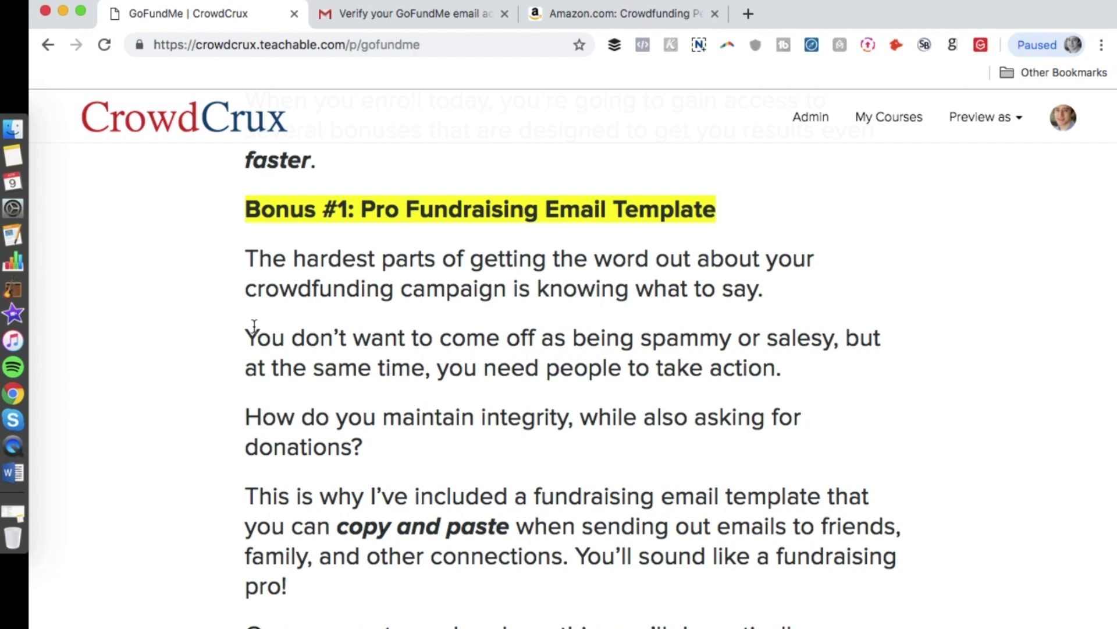
pyautogui.scroll(-10, 254, 326)
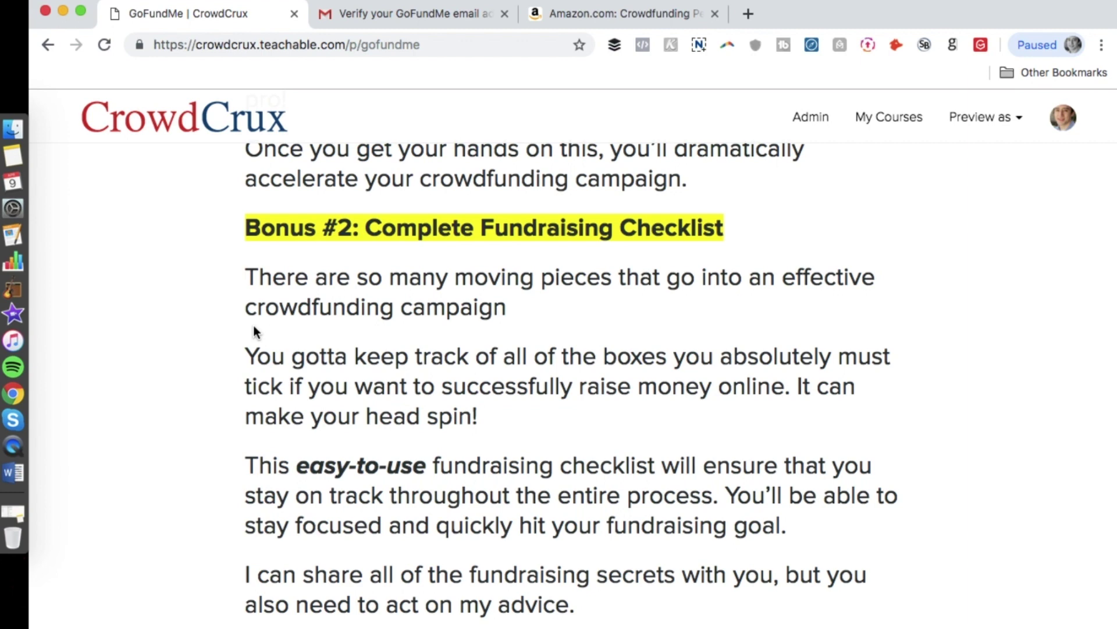
pyautogui.scroll(-7, 253, 326)
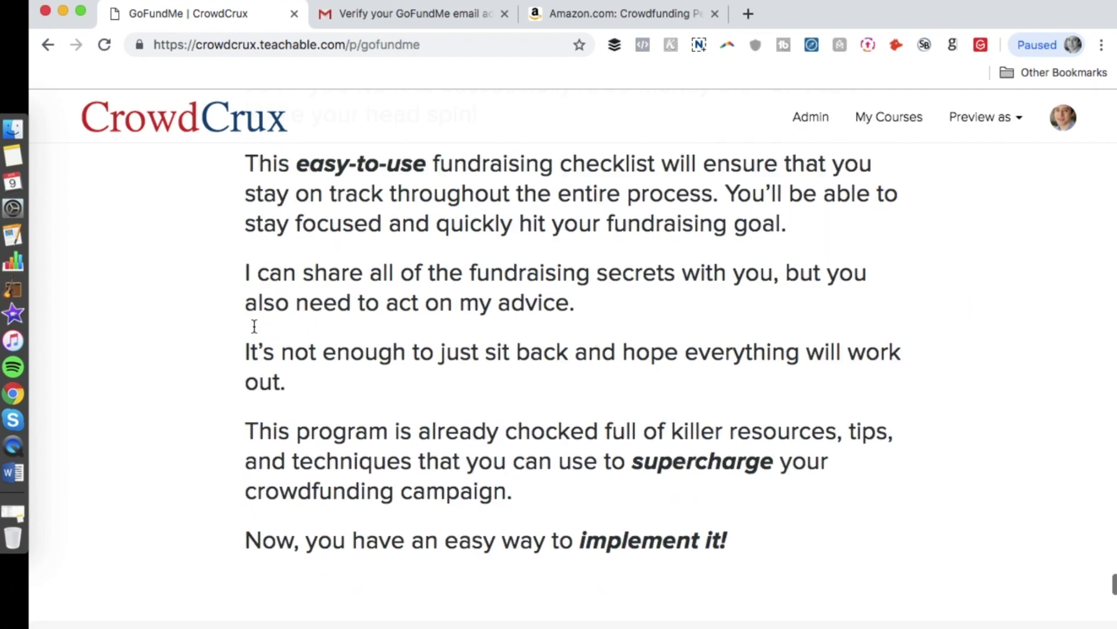
pyautogui.scroll(17, 254, 326)
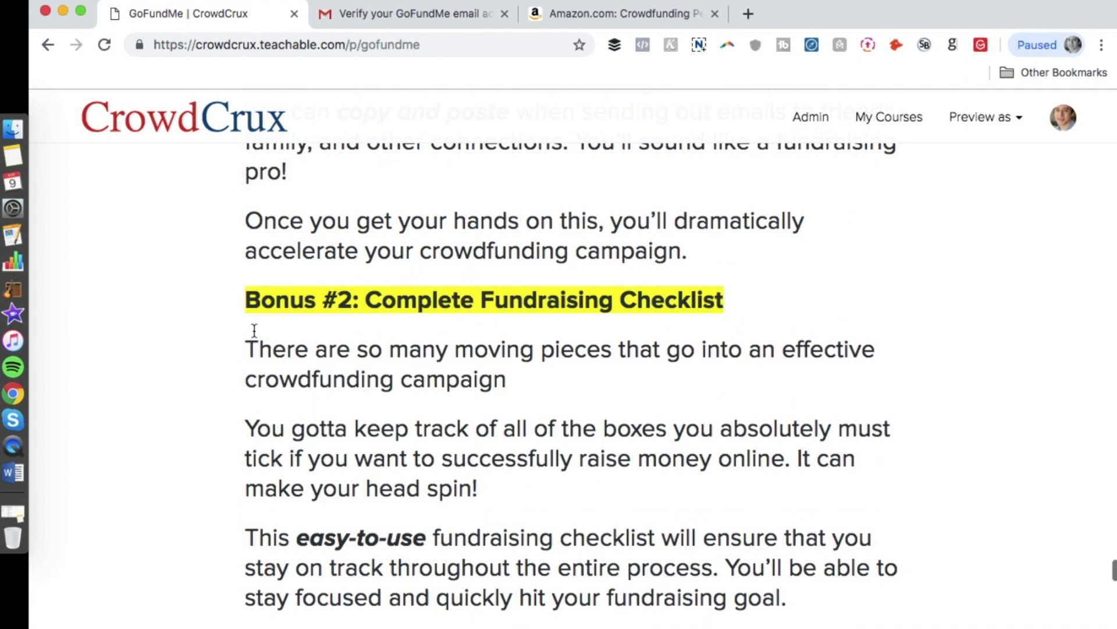
pyautogui.scroll(-4, 255, 330)
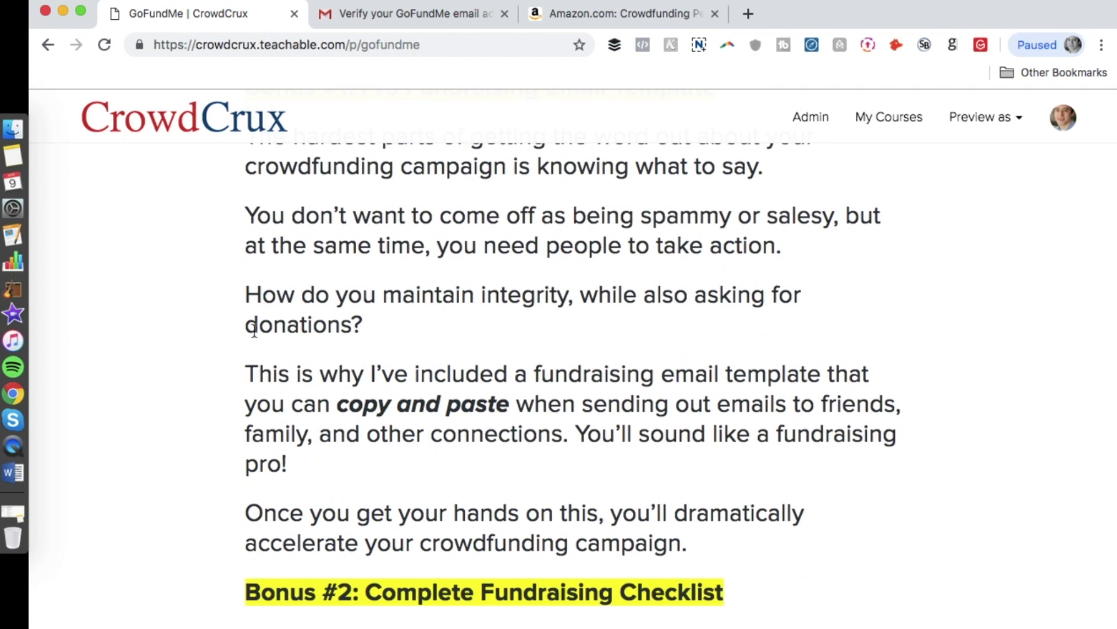
pyautogui.scroll(1, 254, 330)
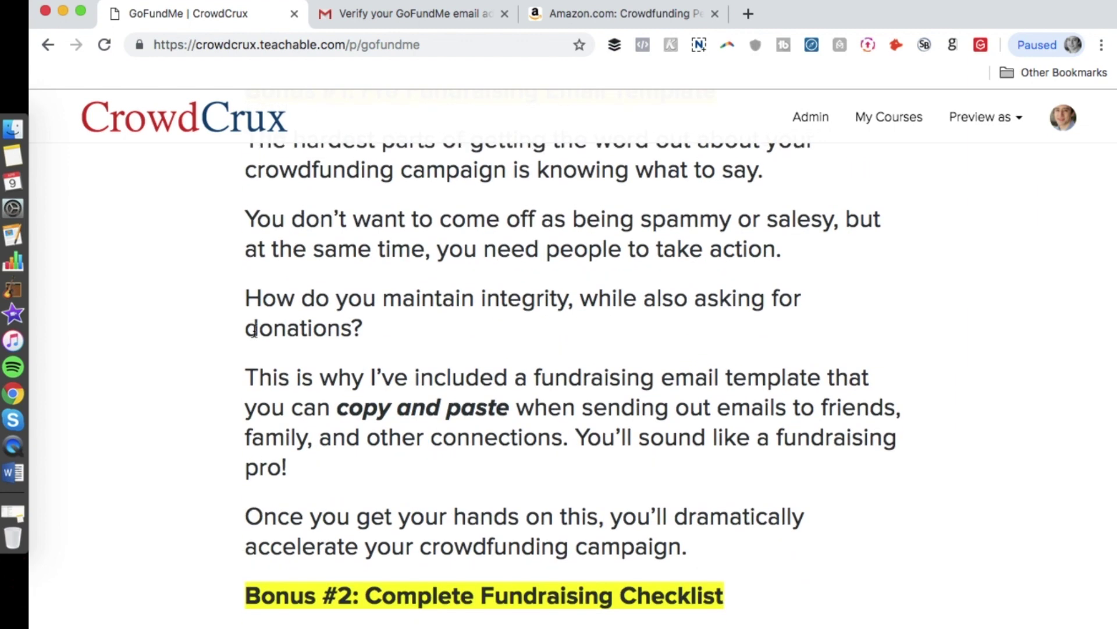
# Skim the course's frequently asked questions, instructor section and closing message, and return to the Enroll in Course banner
pyautogui.scroll(15, 255, 331)
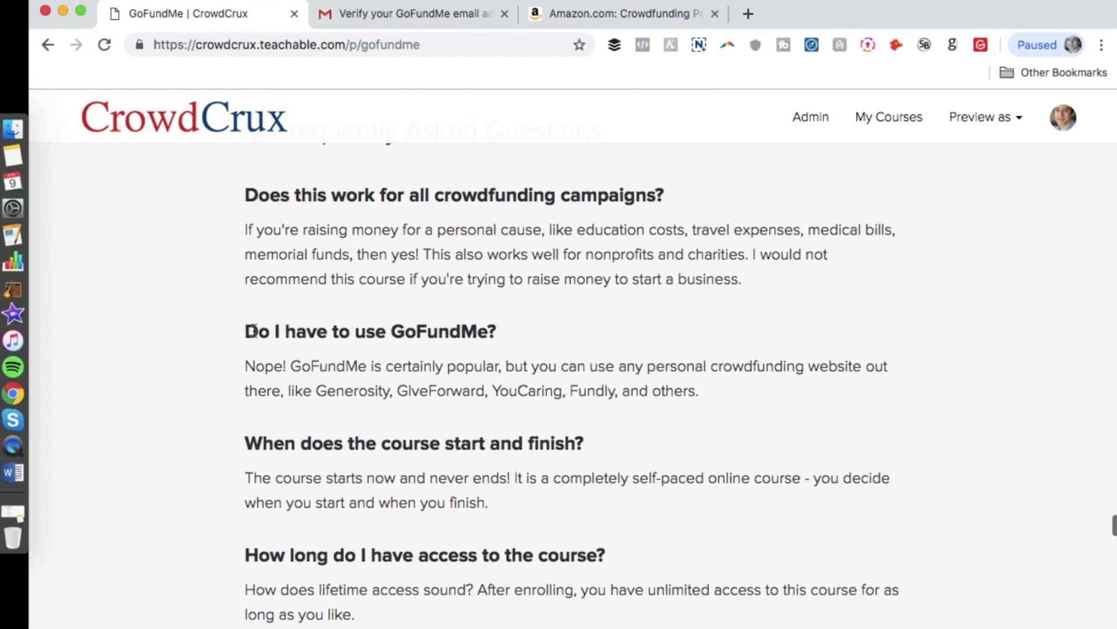
pyautogui.scroll(5, 254, 330)
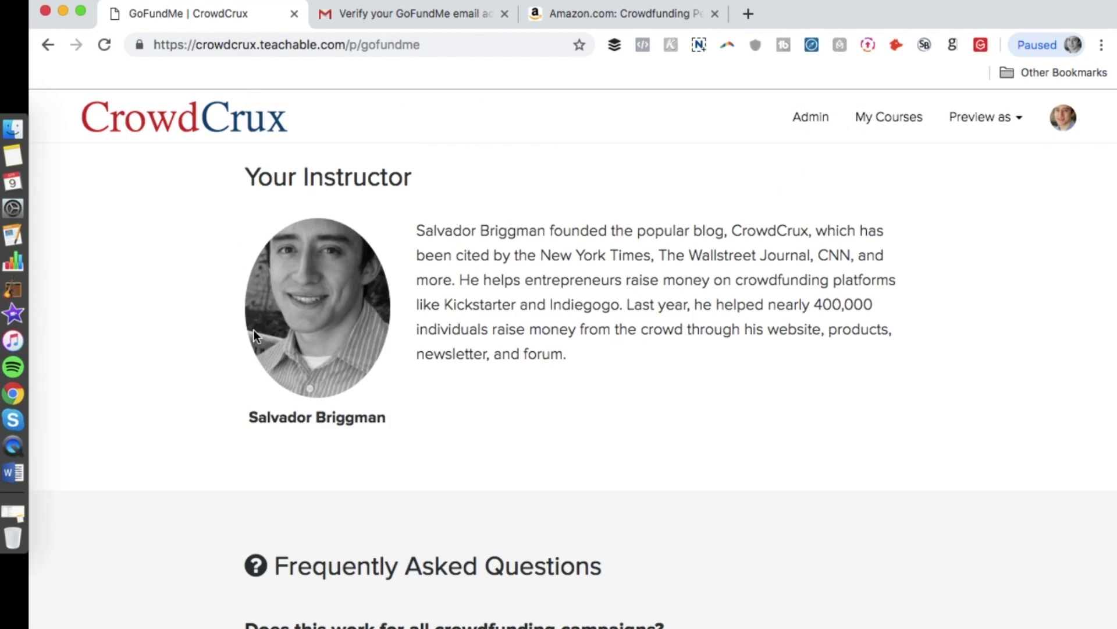
pyautogui.scroll(-20, 253, 329)
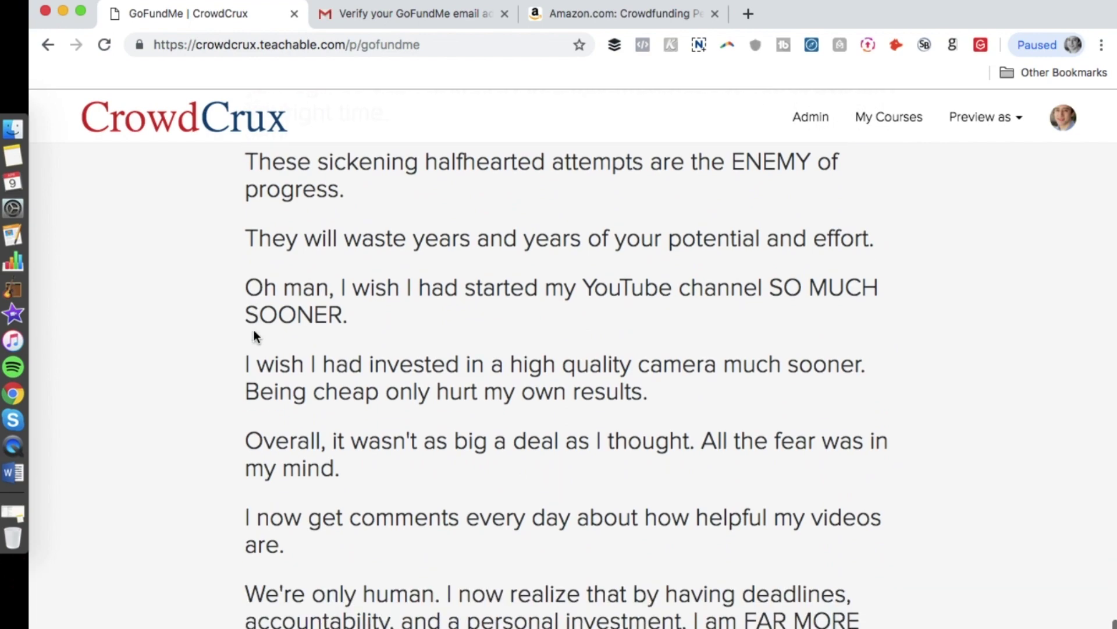
pyautogui.scroll(15, 254, 330)
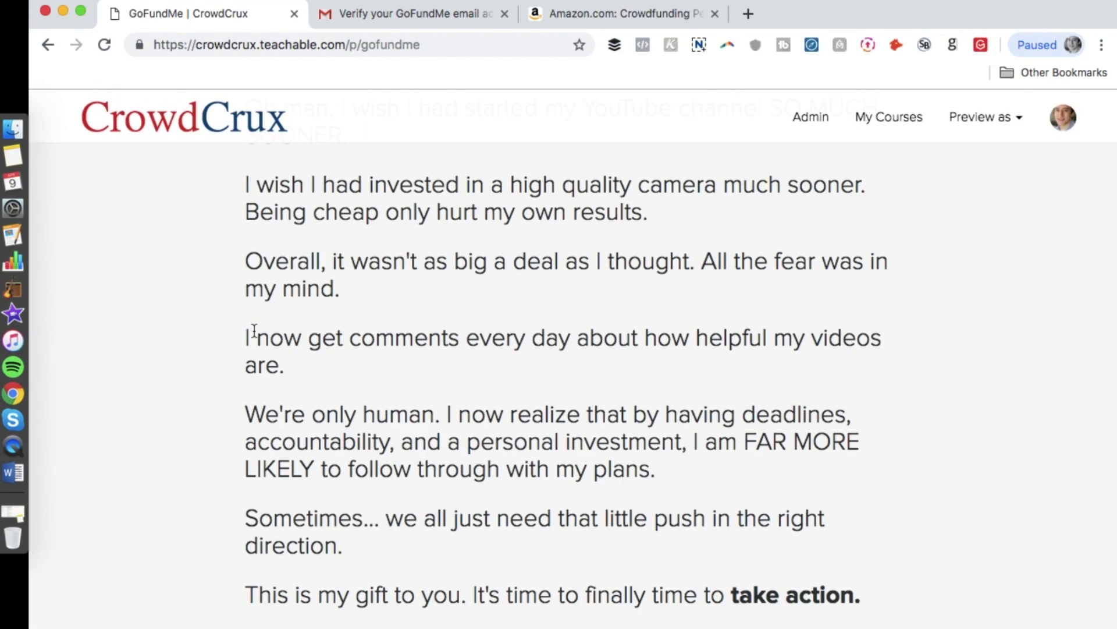
pyautogui.scroll(20, 253, 337)
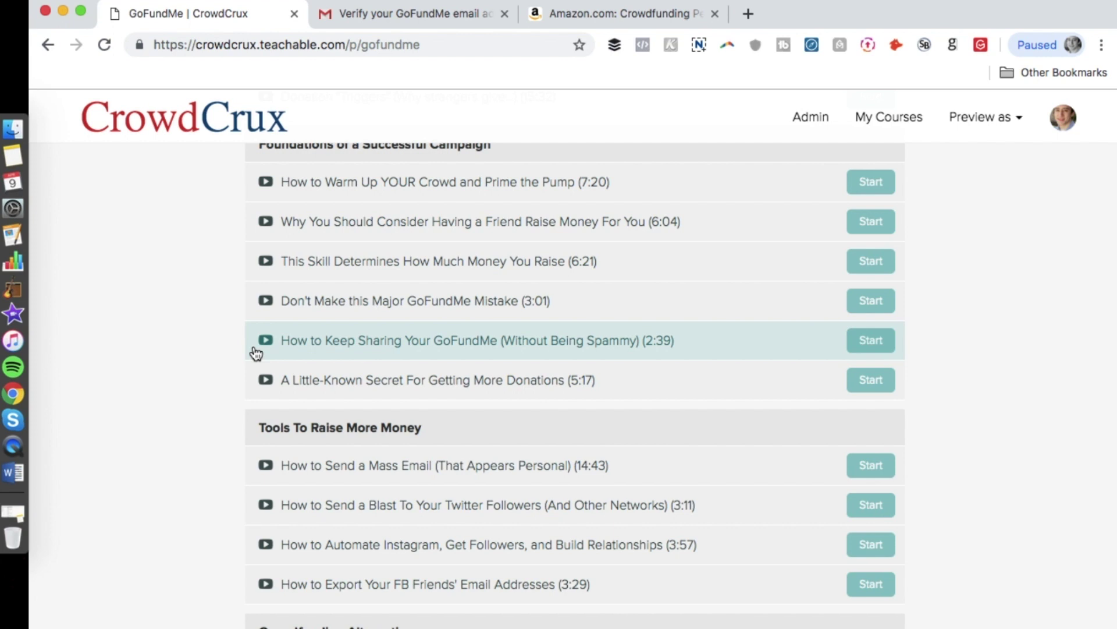
pyautogui.scroll(20, 256, 353)
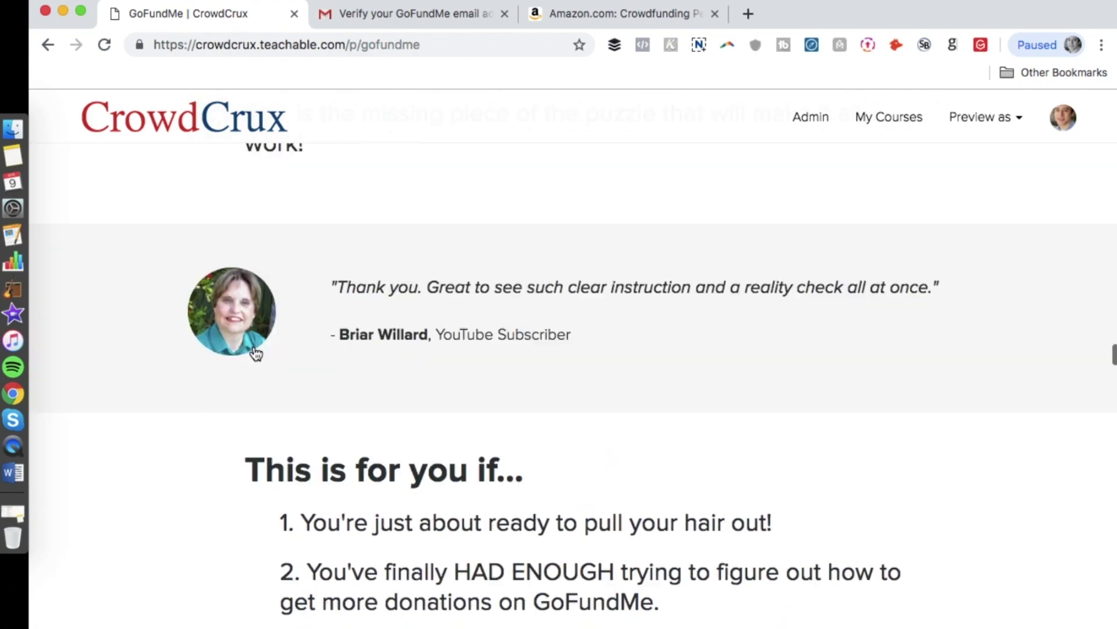
pyautogui.scroll(20, 256, 354)
pyautogui.scroll(20, 254, 349)
pyautogui.scroll(10, 254, 357)
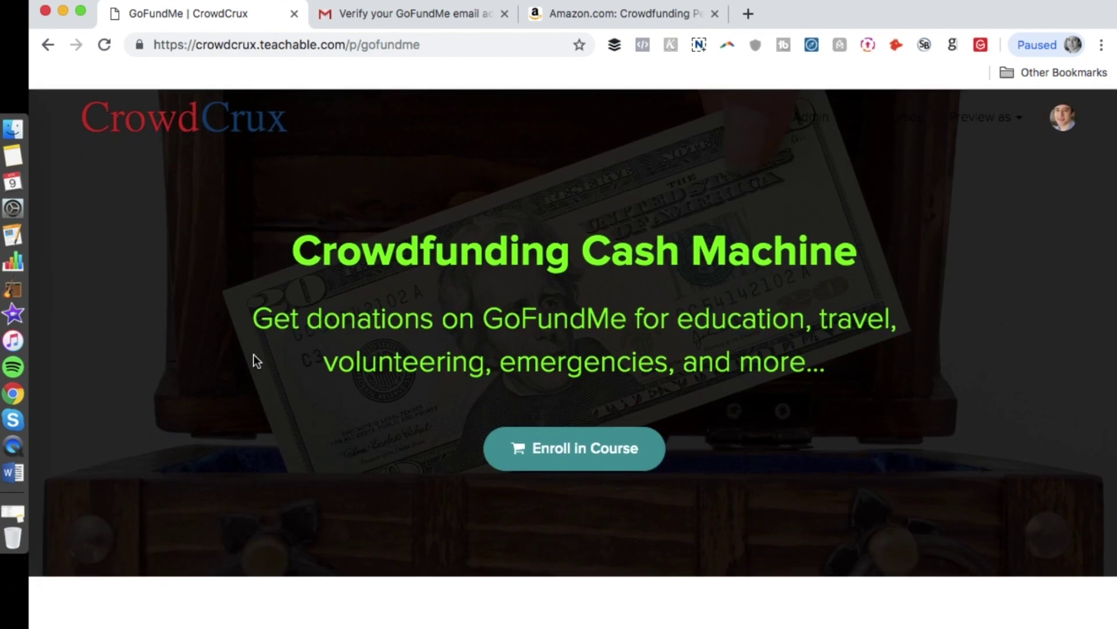